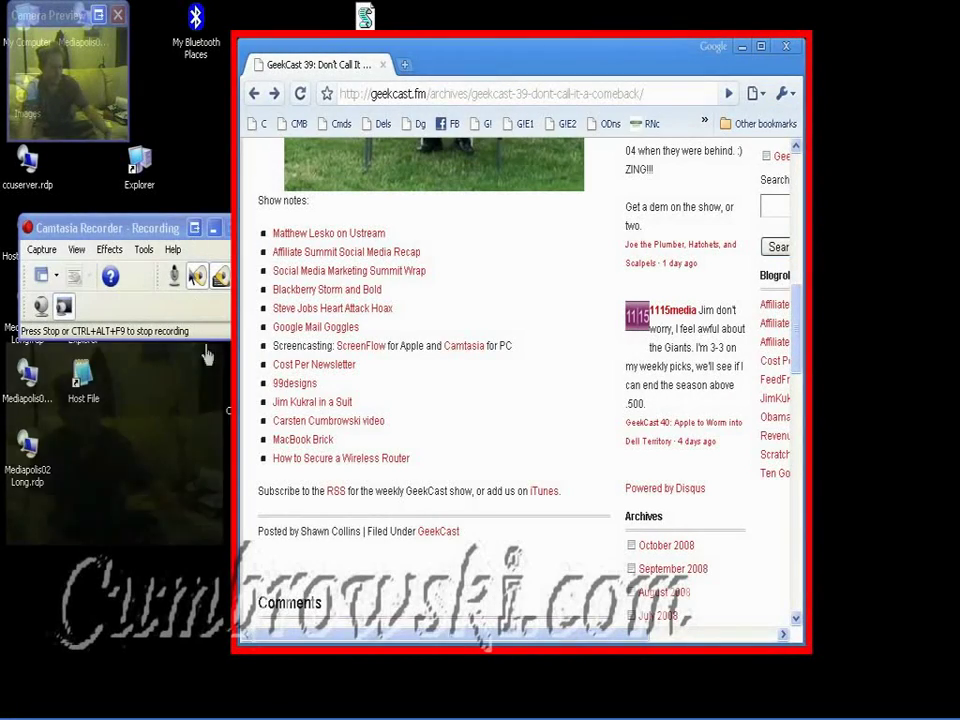
- Dock the Recorder window at the left edge, scroll to the GeekCast show notes, and bring up Alt+Tab
{"action": "left_click", "coordinate": [207, 250]}
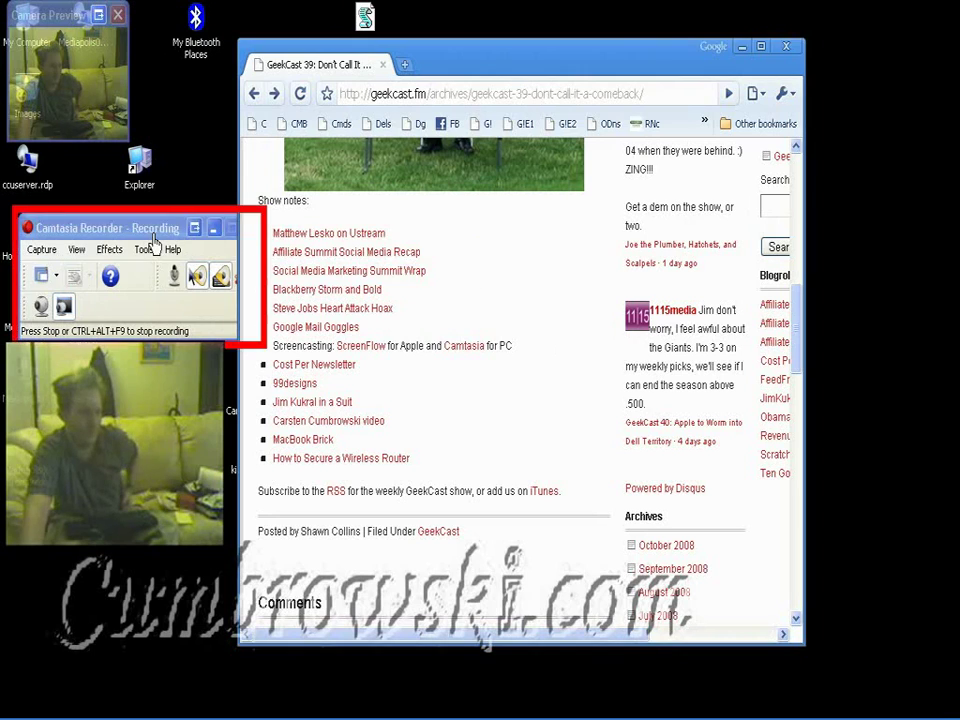
{"action": "left_click_drag", "start_coordinate": [133, 236], "coordinate": [113, 237]}
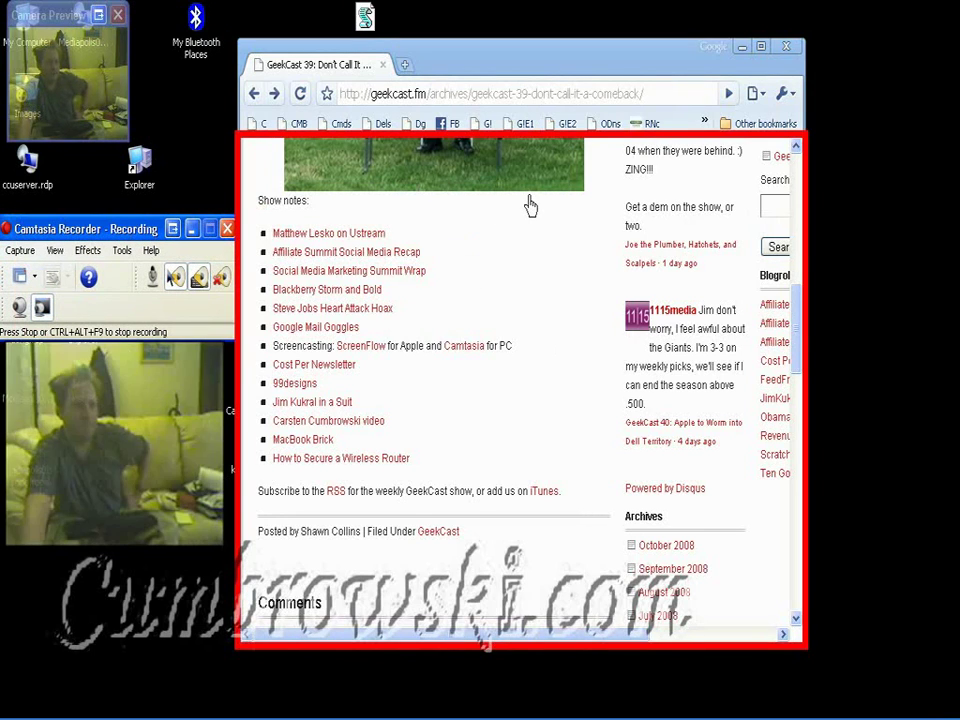
{"action": "left_click_drag", "start_coordinate": [797, 343], "coordinate": [786, 288]}
{"action": "left_click_drag", "start_coordinate": [706, 288], "coordinate": [657, 343]}
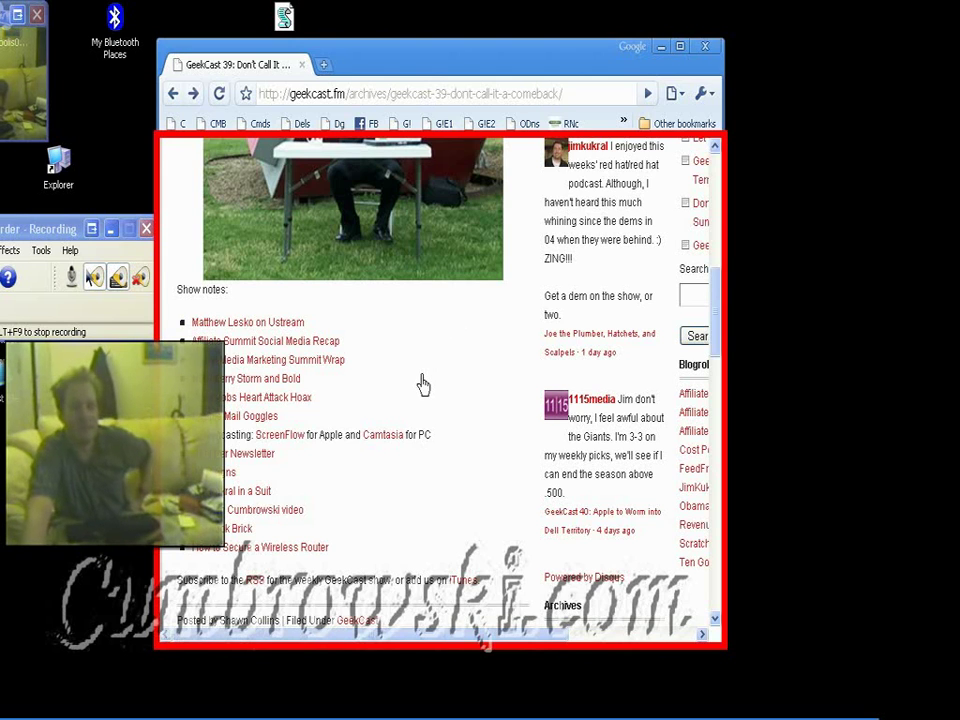
{"action": "scroll", "coordinate": [423, 385], "scroll_direction": "down", "scroll_amount": 3}
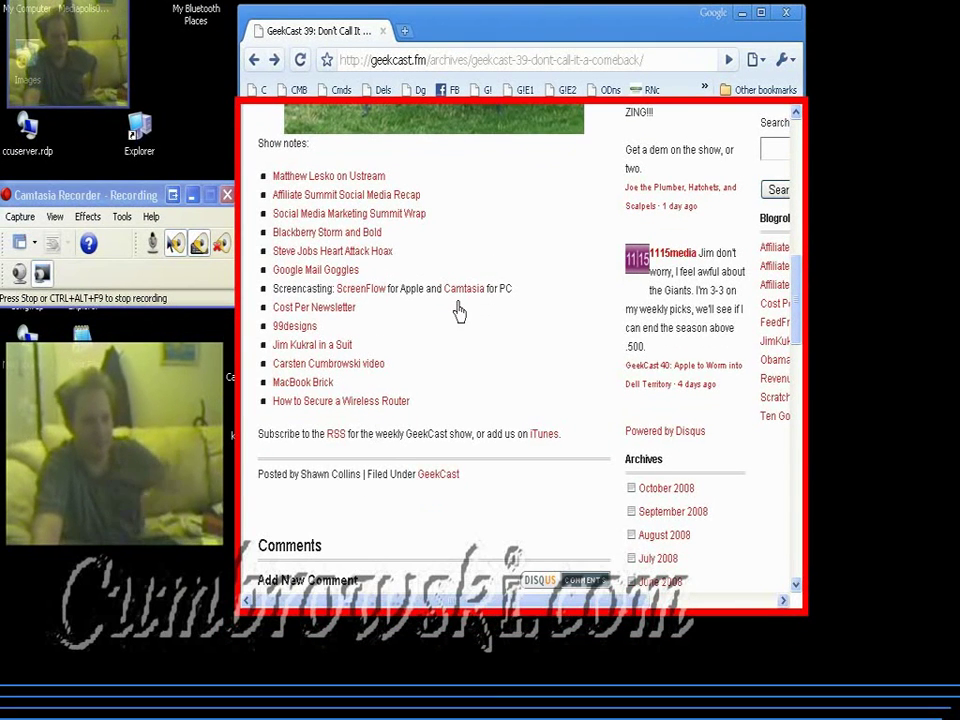
{"action": "key", "text": "alt+Tab"}
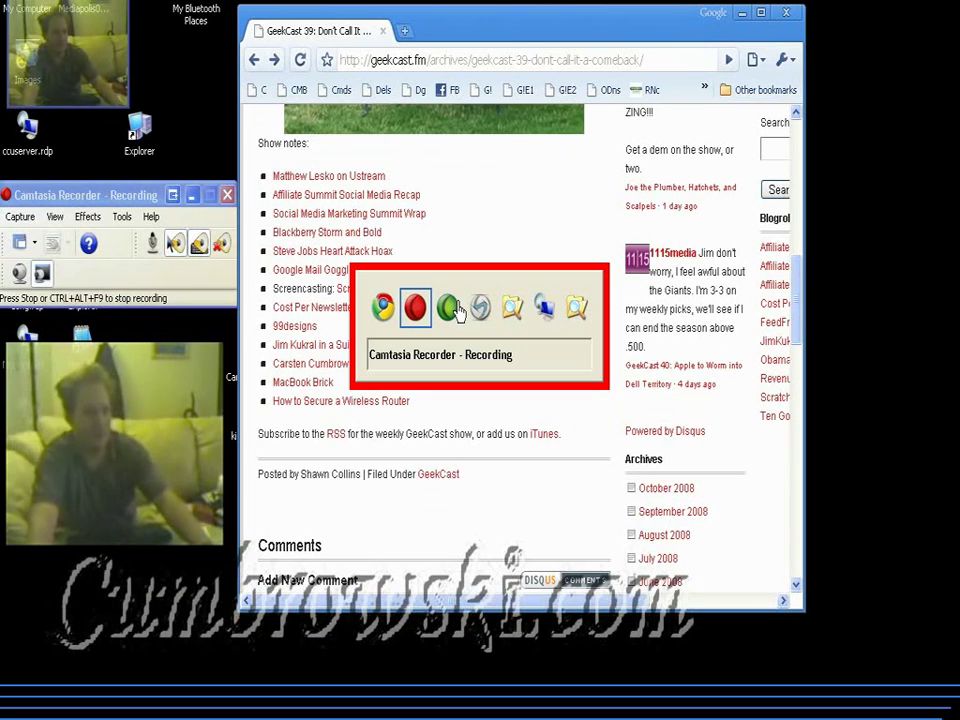
- Switch to the cuserver Remote Desktop, try enabling the camera, dismiss the no-camera warning, and begin area selection
{"action": "key", "text": "alt+Tab"}
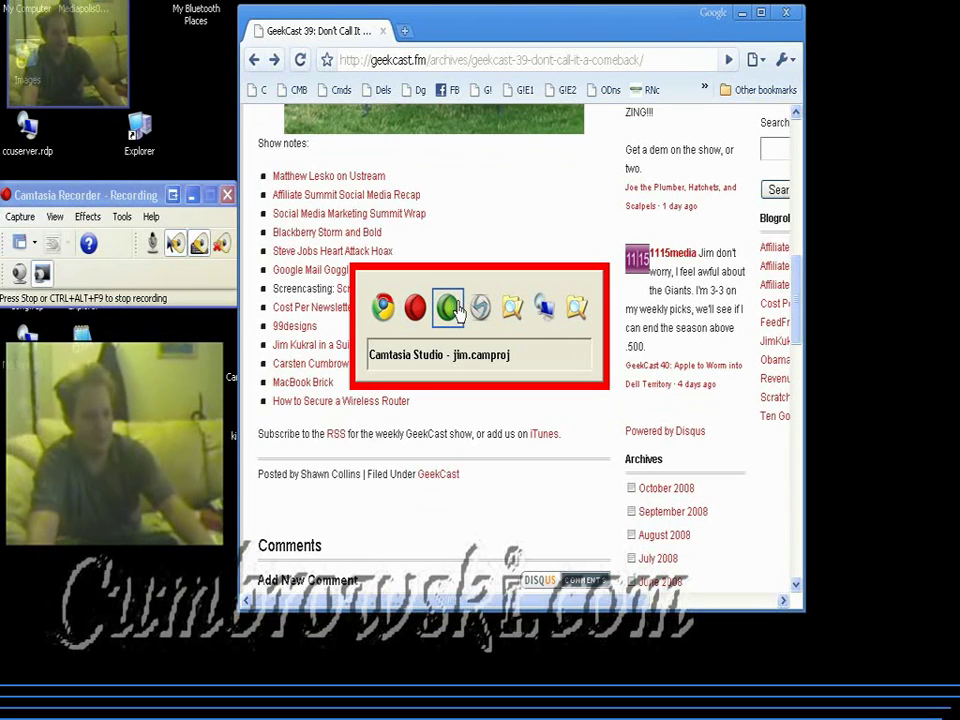
{"action": "key", "text": "alt+Tab"}
{"action": "key", "text": "alt+Tab"}
{"action": "key", "text": "alt+Tab"}
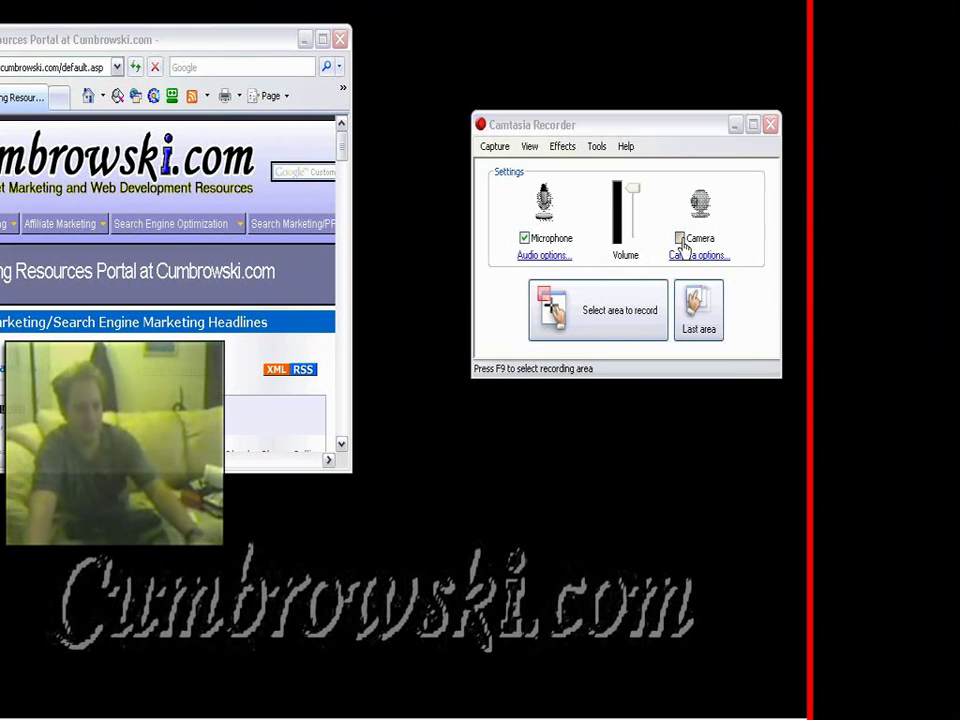
{"action": "left_click", "coordinate": [682, 241]}
{"action": "left_click", "coordinate": [616, 280]}
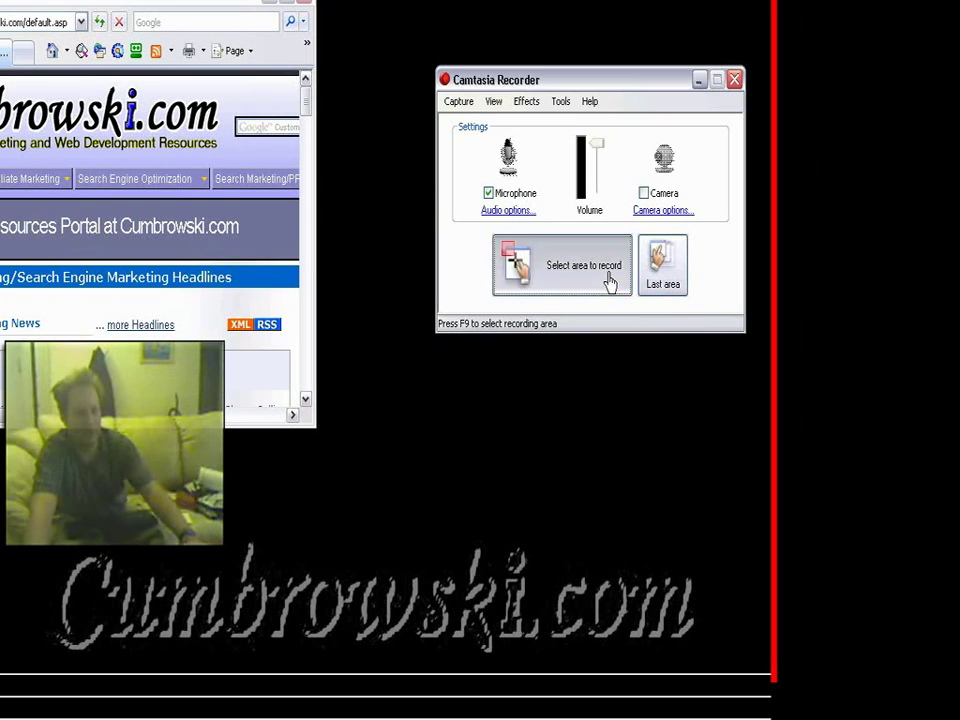
{"action": "left_click", "coordinate": [610, 280]}
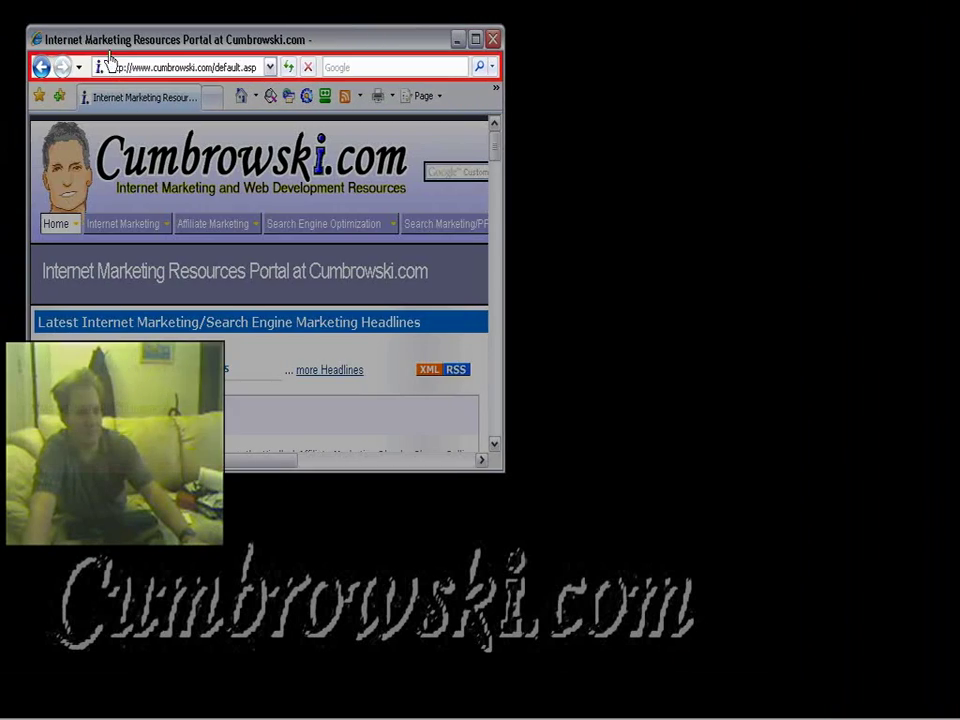
- Make the browser window the capture area at 640 x 480, locked to the window
{"action": "left_click", "coordinate": [112, 188]}
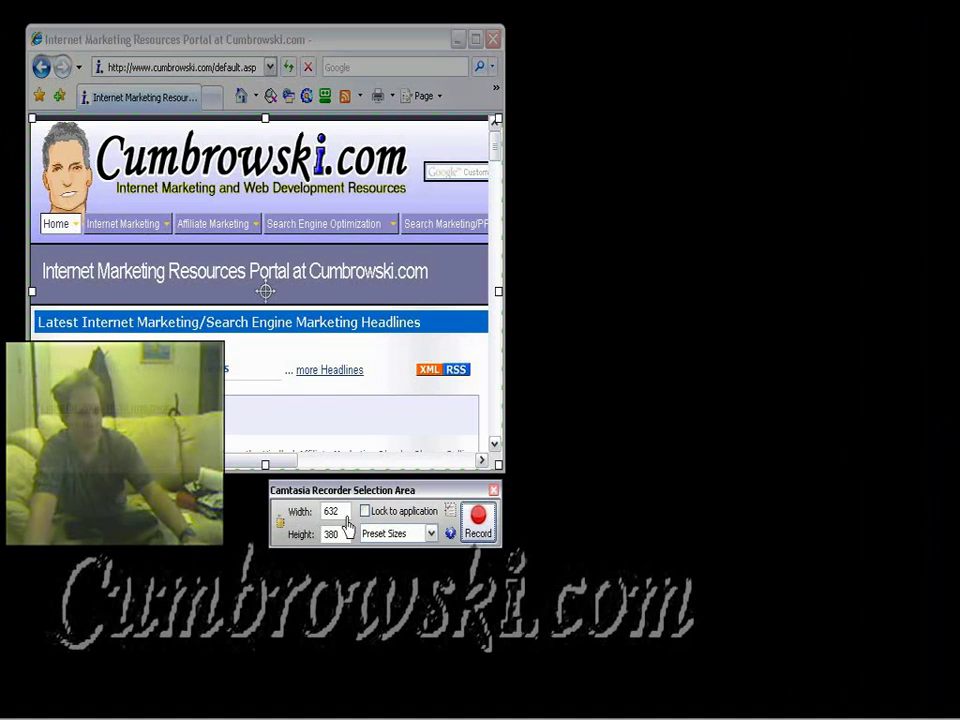
{"action": "left_click", "coordinate": [431, 533]}
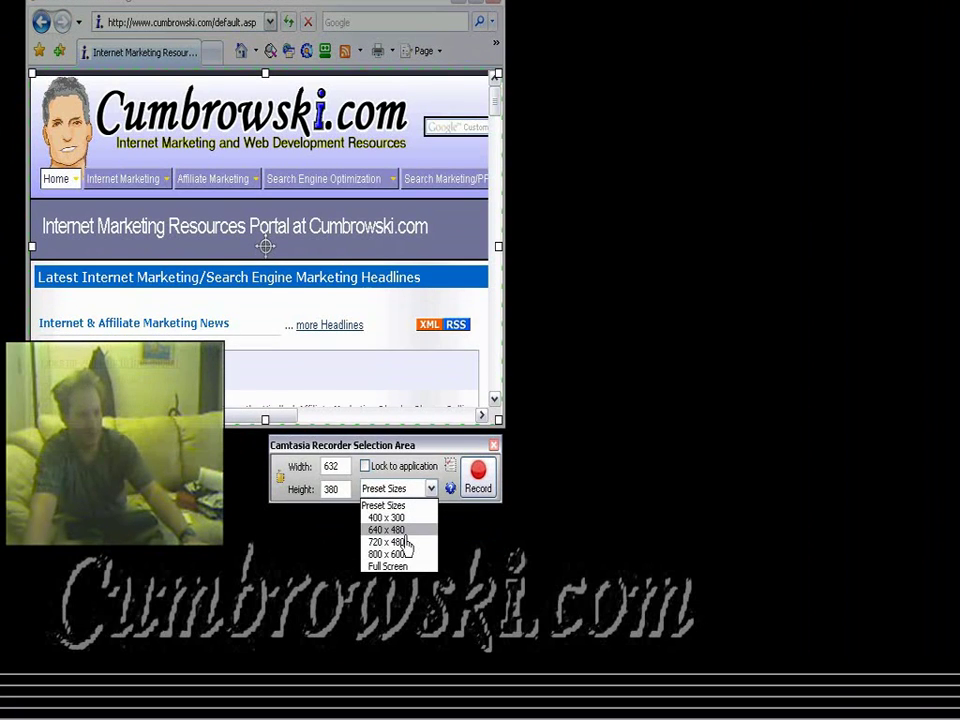
{"action": "left_click", "coordinate": [386, 529]}
{"action": "left_click", "coordinate": [369, 538]}
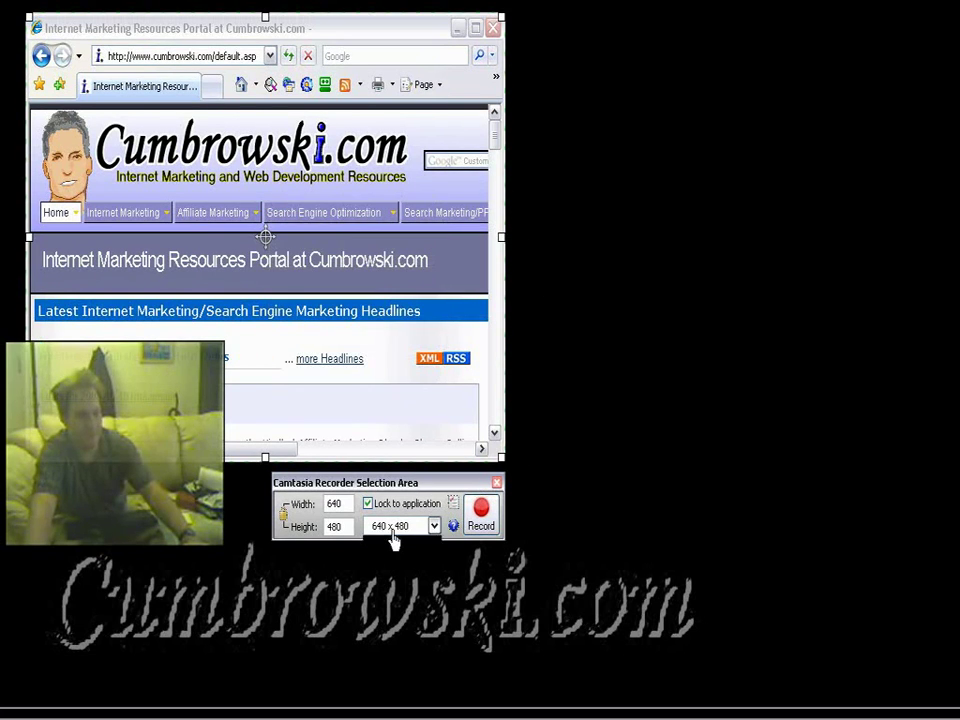
- Try the 720 x 480 and 400 x 300 presets, return to 640 x 480, and close the selection
{"action": "left_click", "coordinate": [392, 532]}
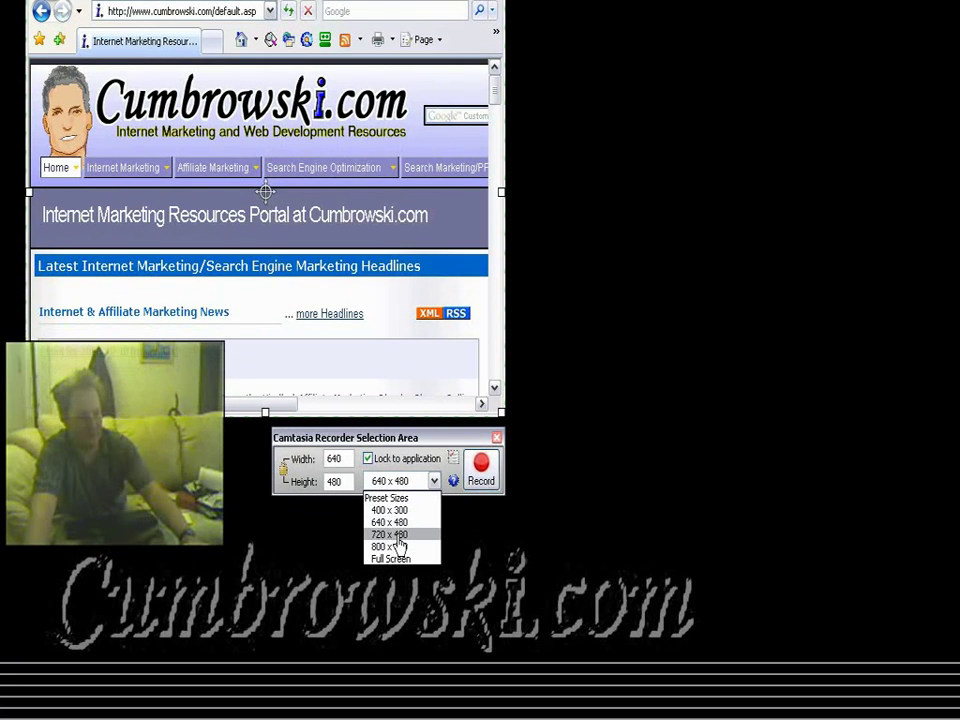
{"action": "left_click", "coordinate": [398, 536]}
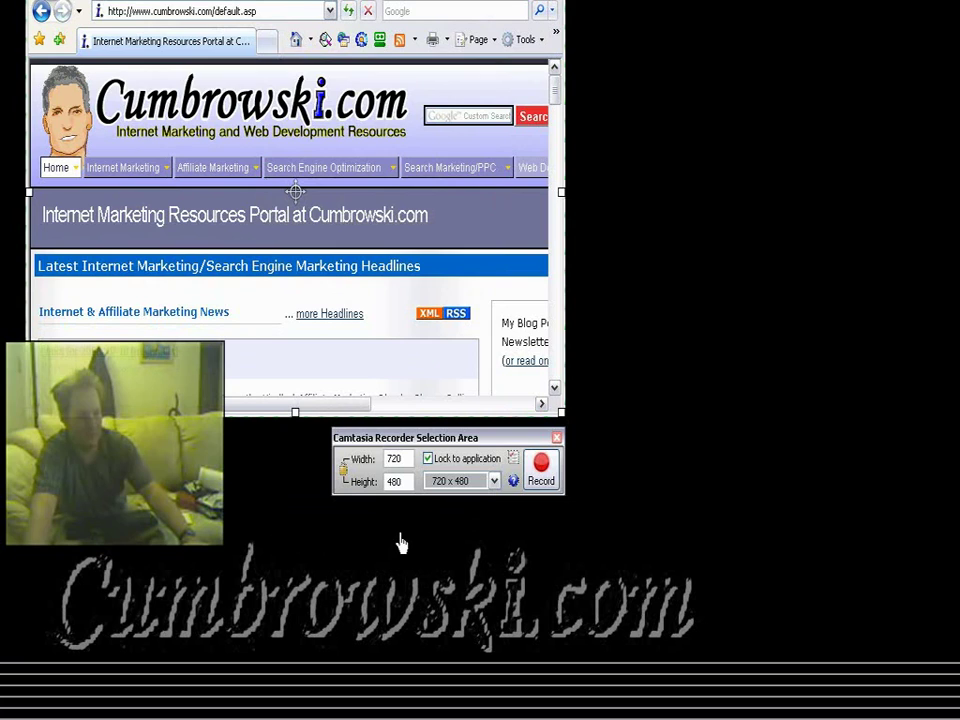
{"action": "left_click", "coordinate": [437, 482]}
{"action": "left_click", "coordinate": [441, 507]}
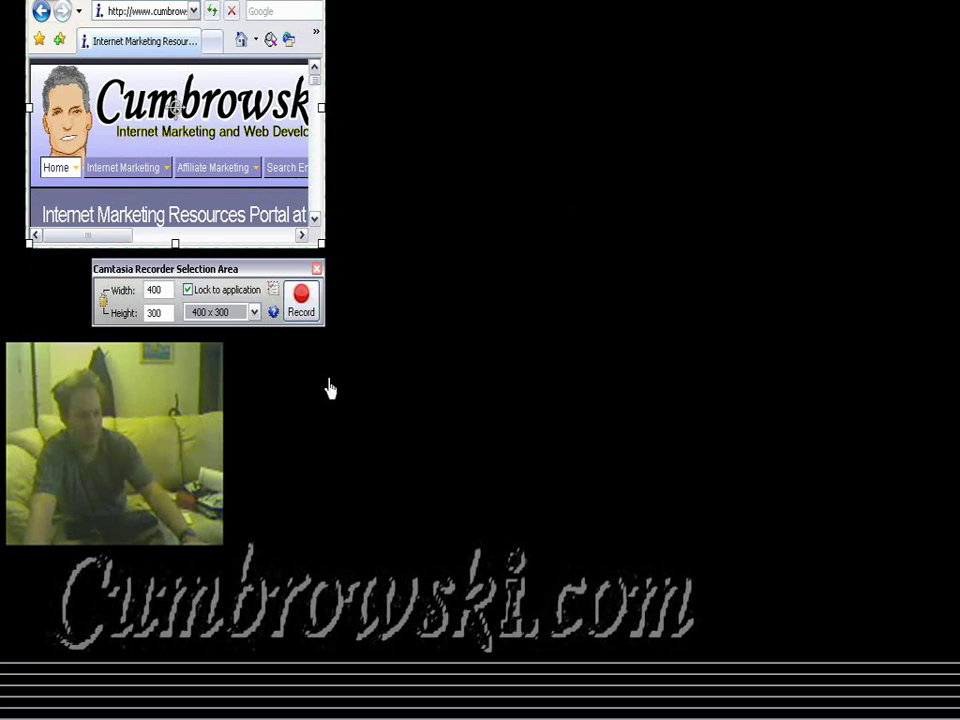
{"action": "left_click", "coordinate": [240, 312]}
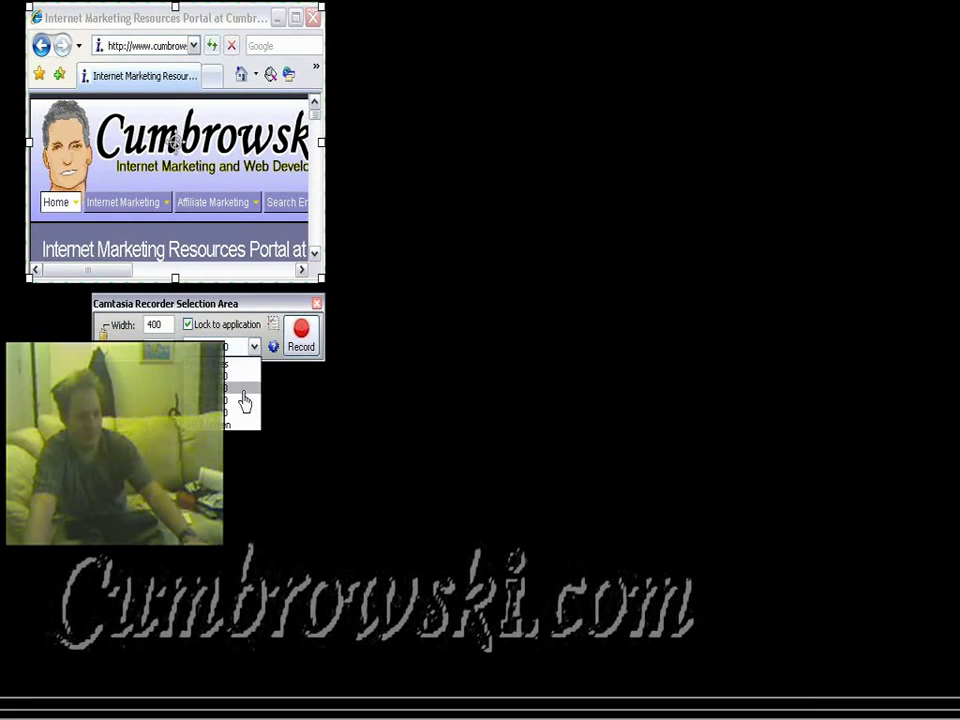
{"action": "left_click", "coordinate": [244, 401]}
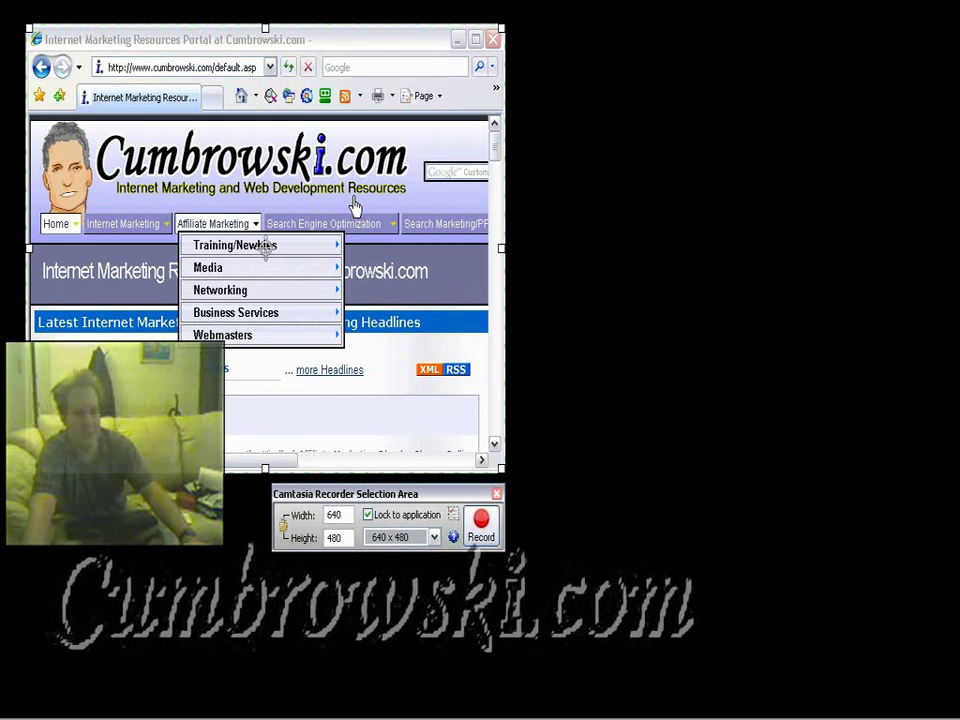
{"action": "mouse_move", "coordinate": [339, 240]}
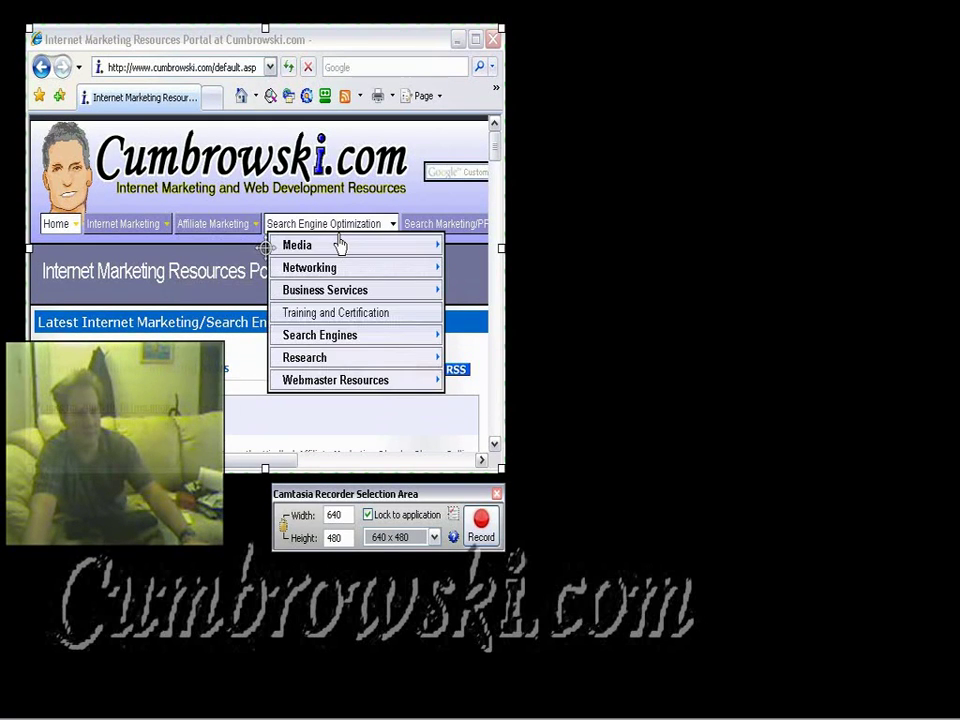
{"action": "mouse_move", "coordinate": [207, 228]}
{"action": "mouse_move", "coordinate": [240, 333]}
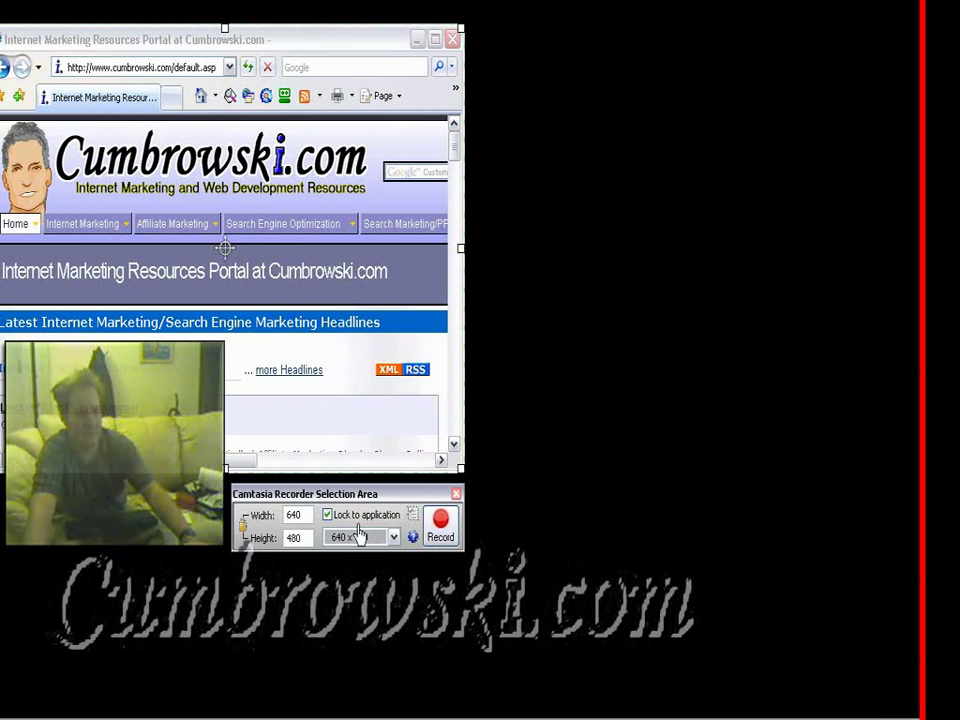
{"action": "left_click", "coordinate": [456, 495]}
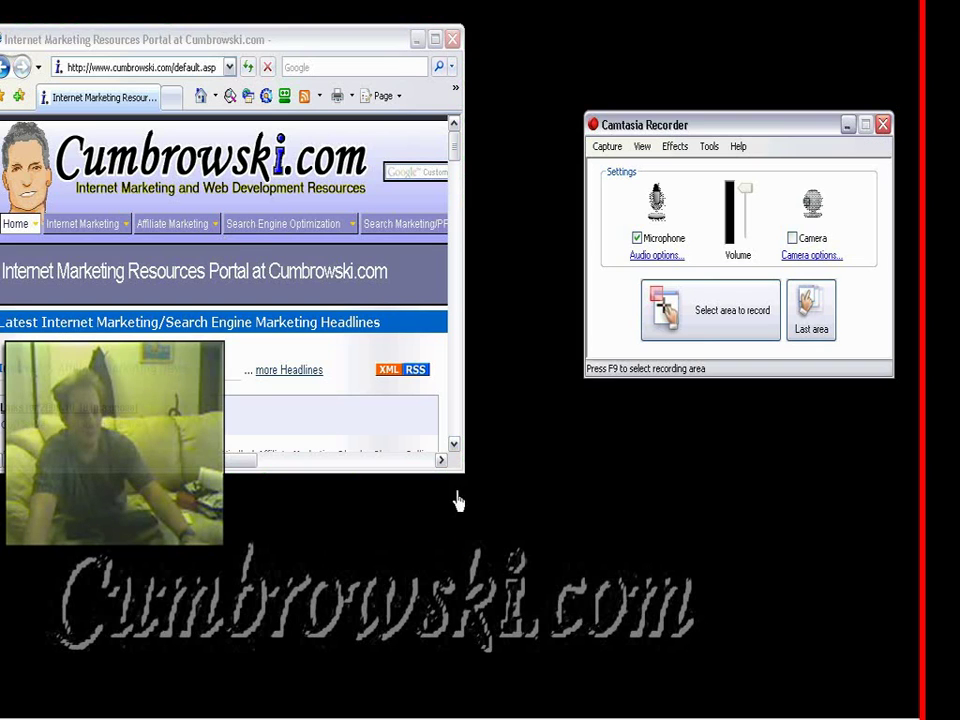
{"action": "left_click", "coordinate": [675, 146]}
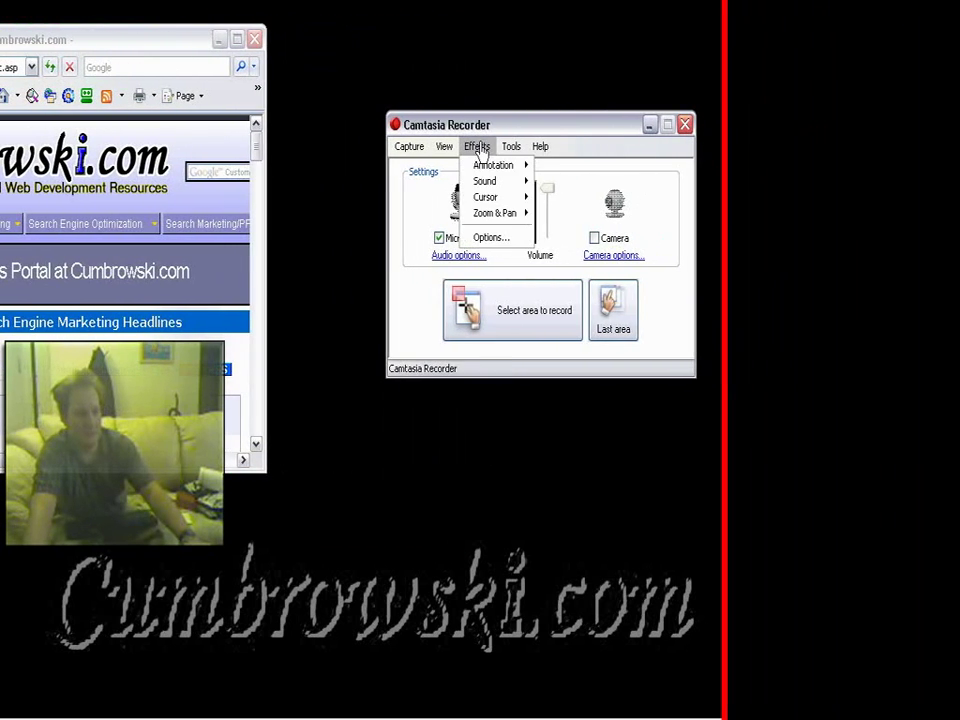
{"action": "mouse_move", "coordinate": [481, 166]}
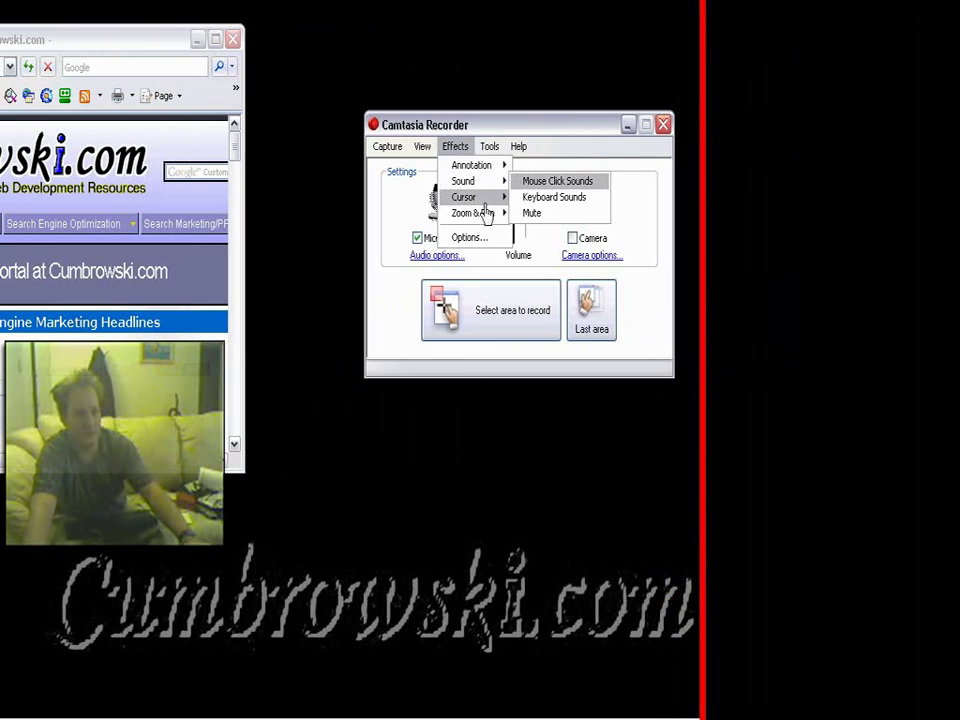
{"action": "mouse_move", "coordinate": [433, 200]}
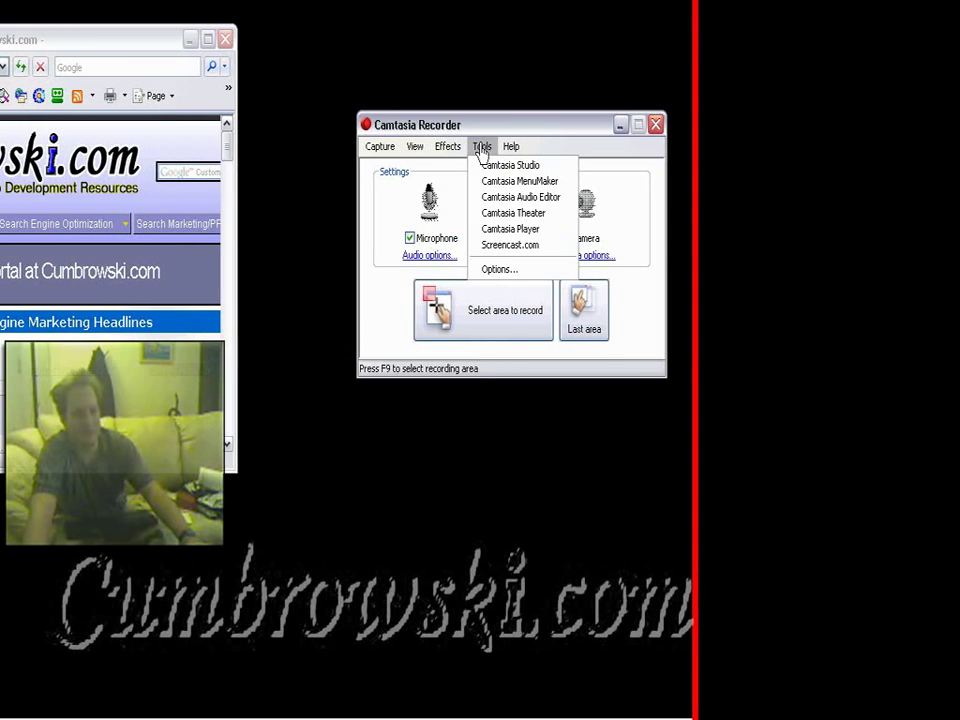
{"action": "mouse_move", "coordinate": [457, 156]}
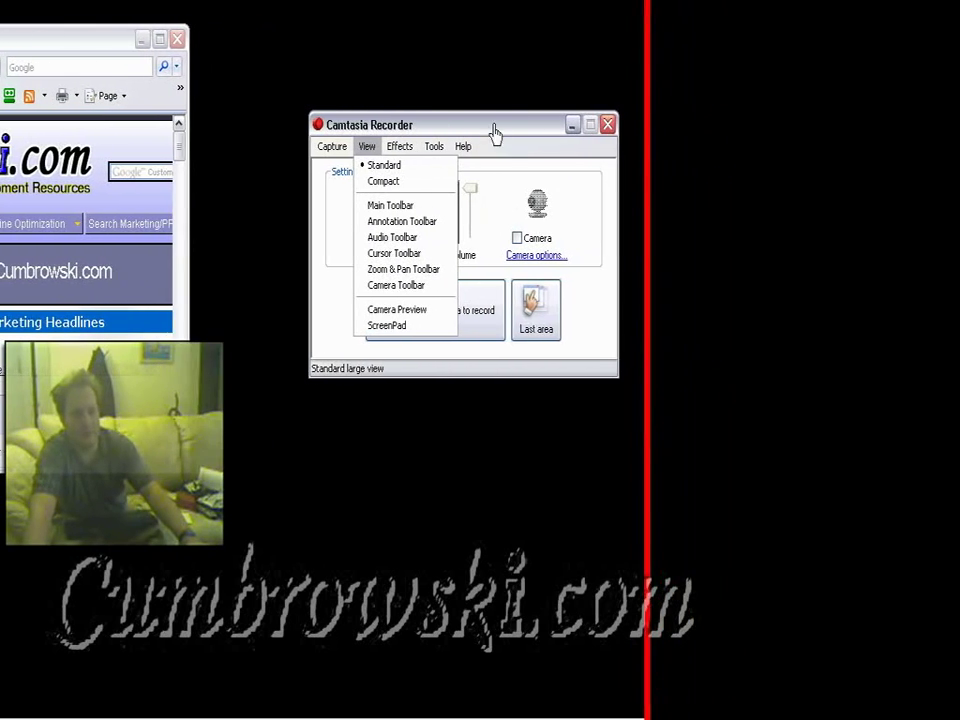
{"action": "left_click", "coordinate": [525, 137]}
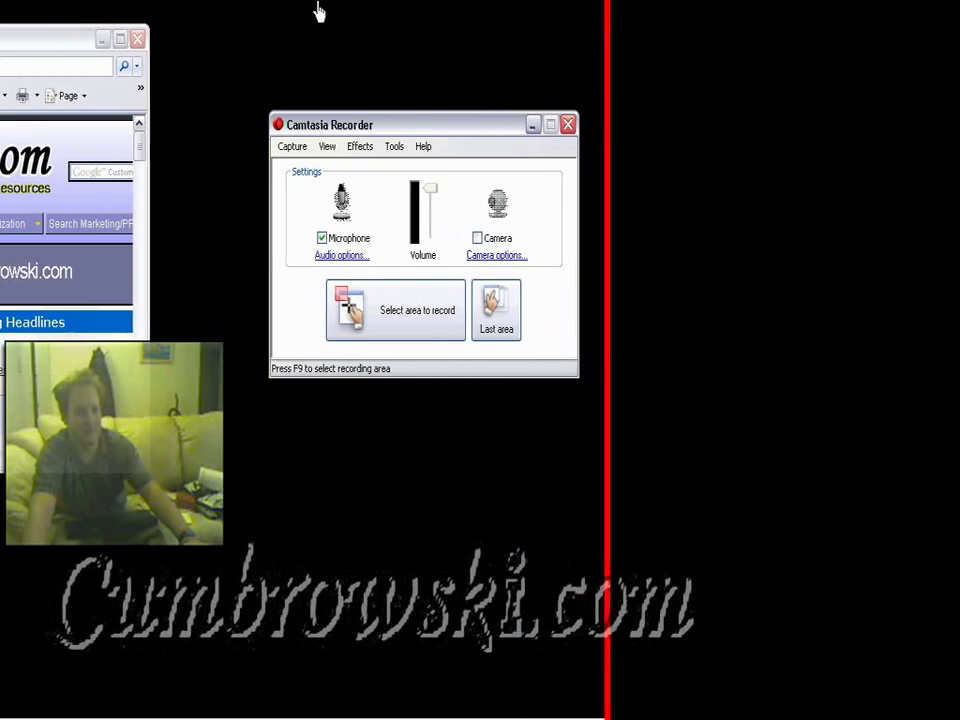
{"action": "mouse_move", "coordinate": [478, 13]}
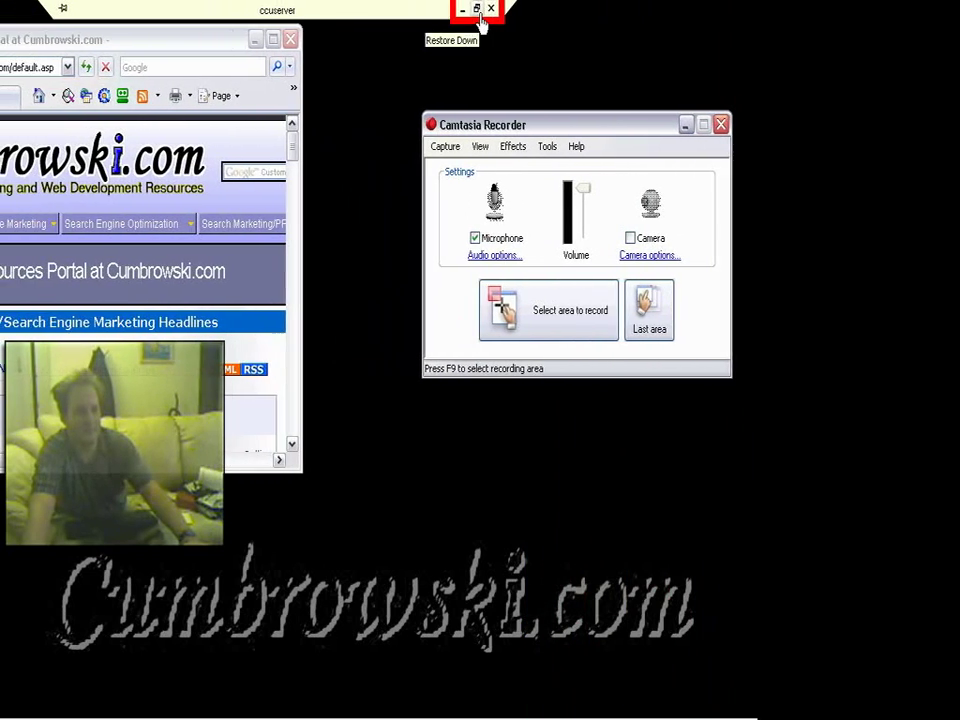
- Restore down the remote desktop and open the Recorder's Capture menu for pause and stop options
{"action": "left_click", "coordinate": [478, 13]}
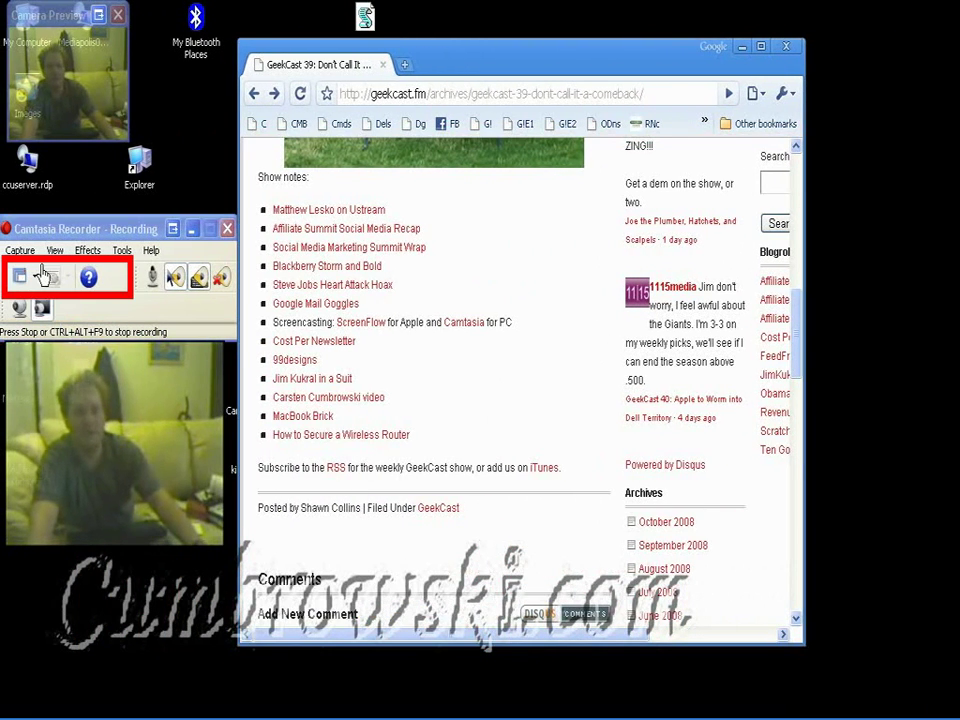
{"action": "left_click", "coordinate": [22, 251]}
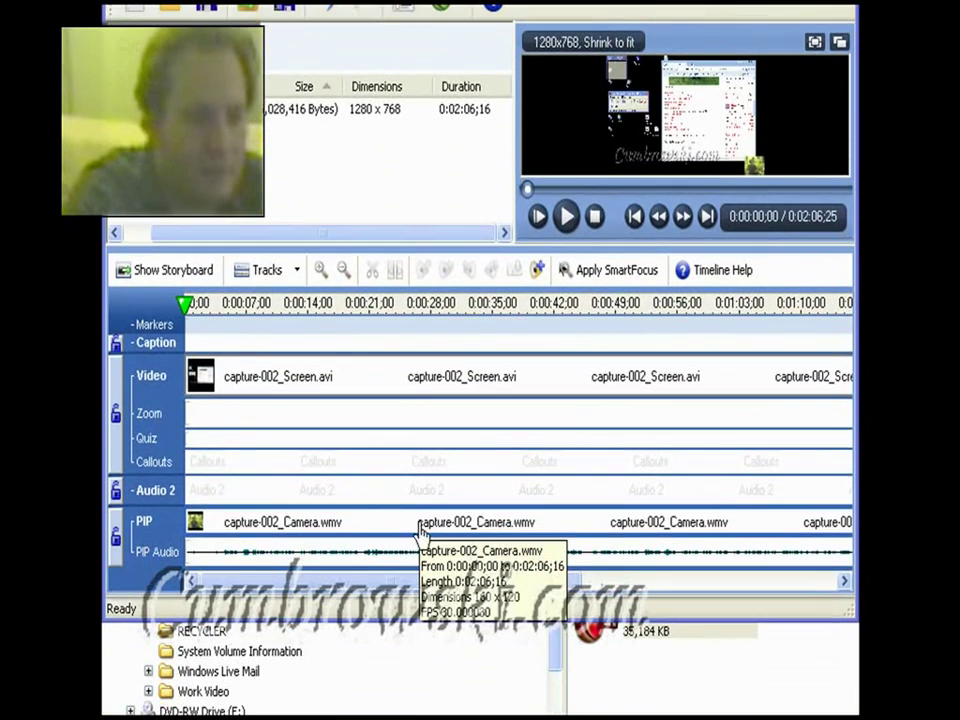
- Open the camera clip's picture-in-picture settings and lower the PIP opacity to about 83%
{"action": "right_click", "coordinate": [418, 558]}
{"action": "left_click", "coordinate": [452, 577]}
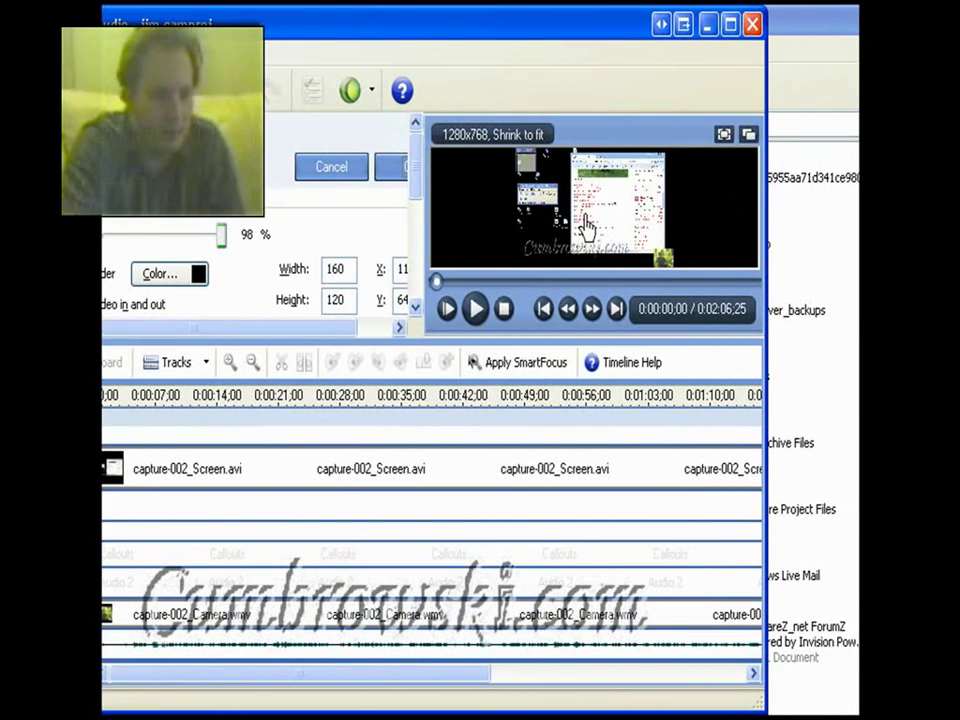
{"action": "left_click_drag", "start_coordinate": [222, 236], "coordinate": [218, 236]}
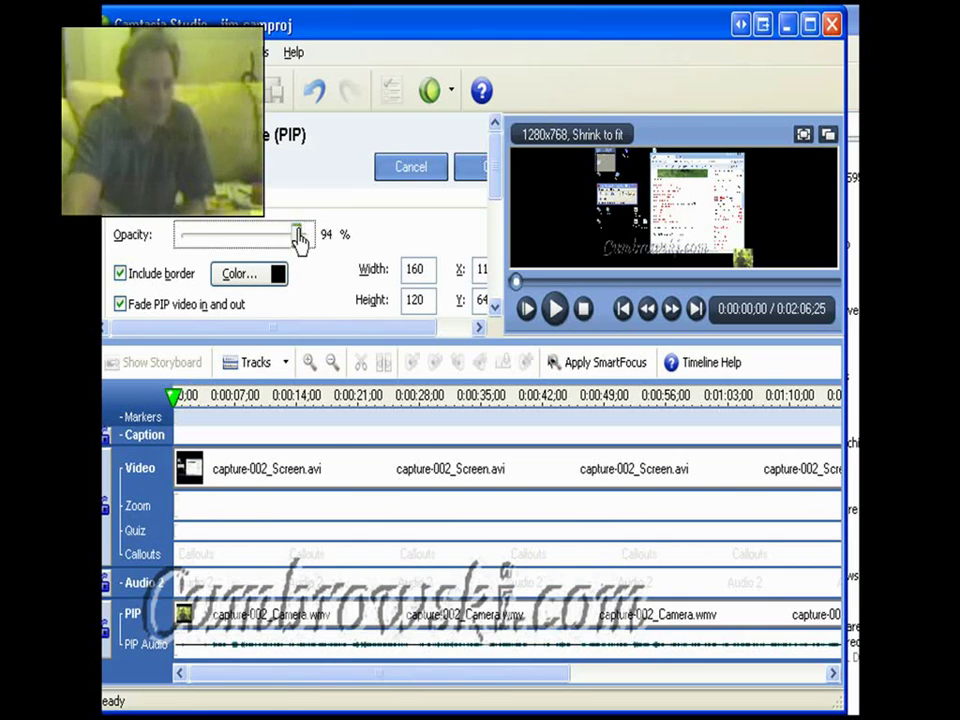
{"action": "left_click_drag", "start_coordinate": [298, 238], "coordinate": [284, 238]}
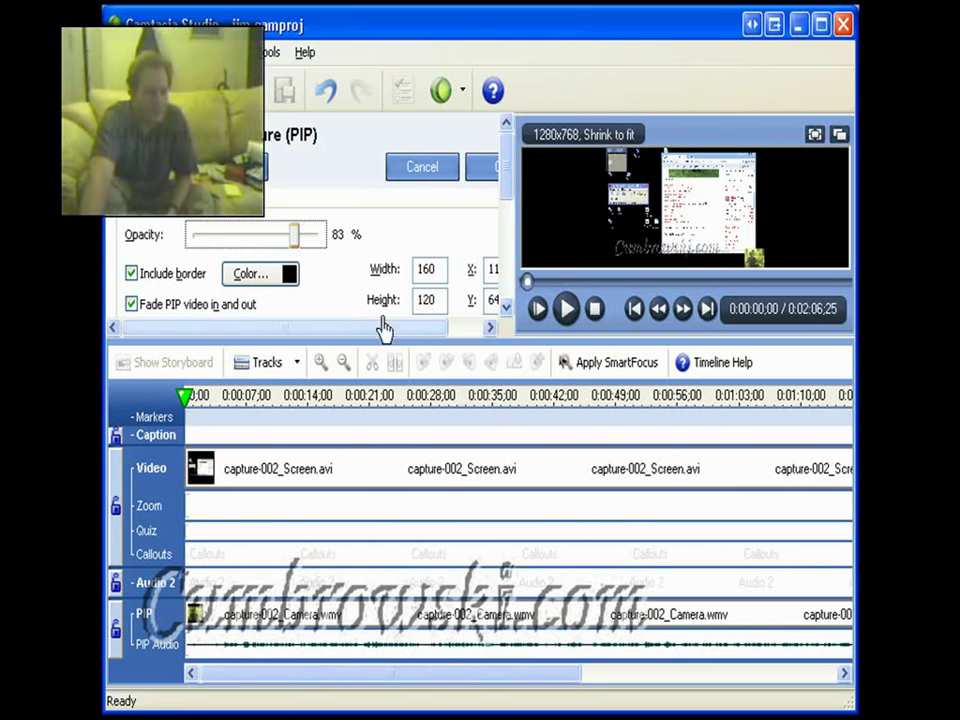
- Set the PIP drop shadow direction to Bottom-Left and confirm the options
{"action": "scroll", "coordinate": [499, 300], "scroll_direction": "down", "scroll_amount": 2}
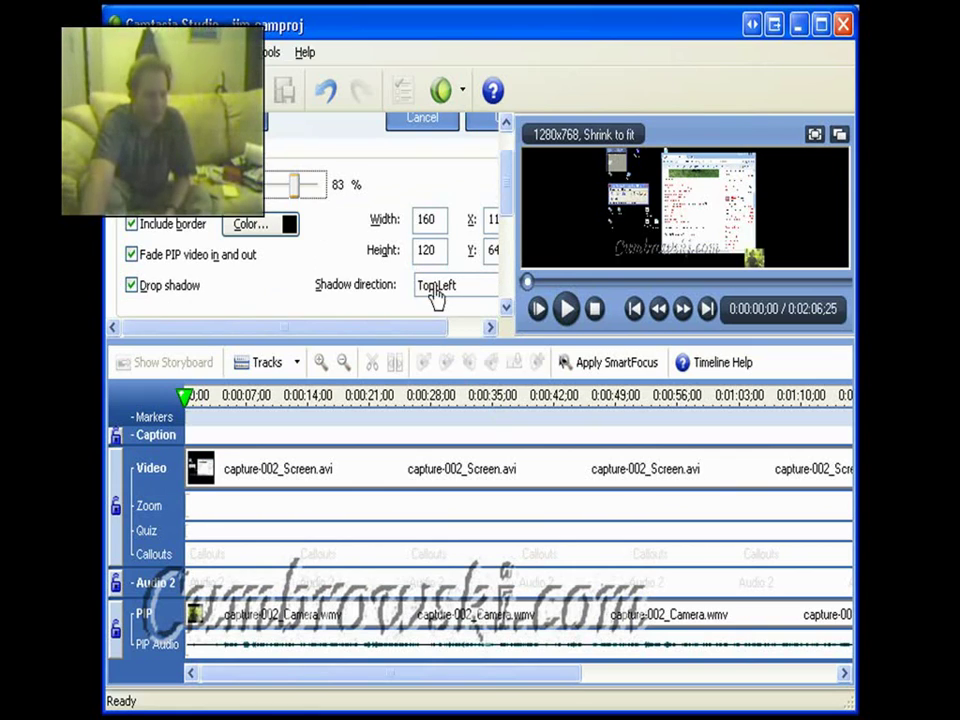
{"action": "left_click", "coordinate": [456, 297]}
{"action": "left_click", "coordinate": [456, 313]}
{"action": "left_click", "coordinate": [456, 290]}
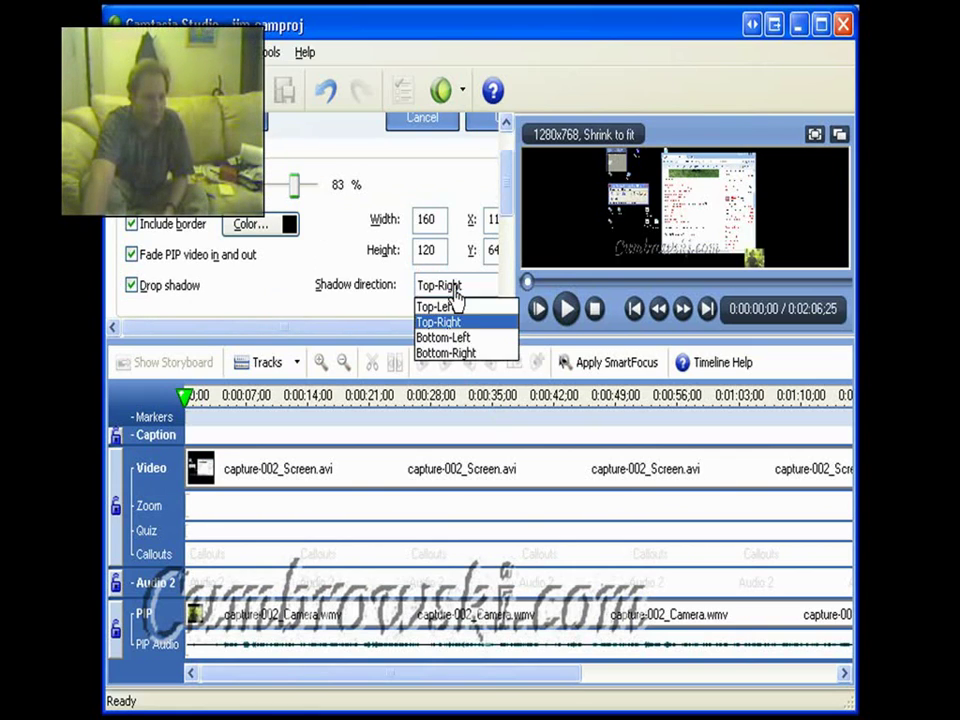
{"action": "left_click", "coordinate": [460, 337]}
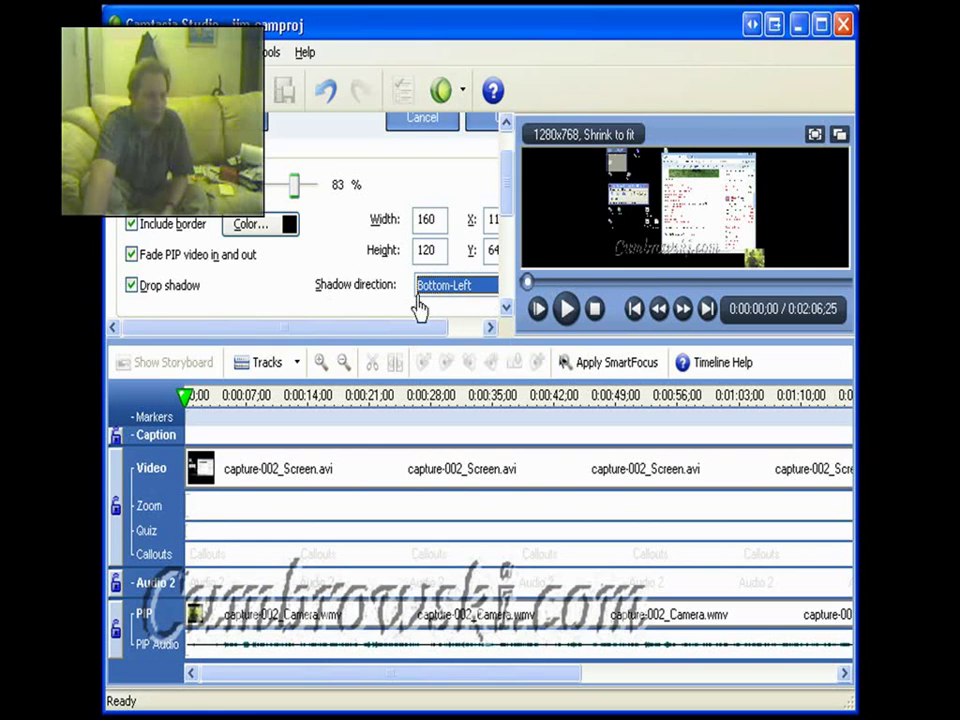
{"action": "left_click", "coordinate": [507, 306]}
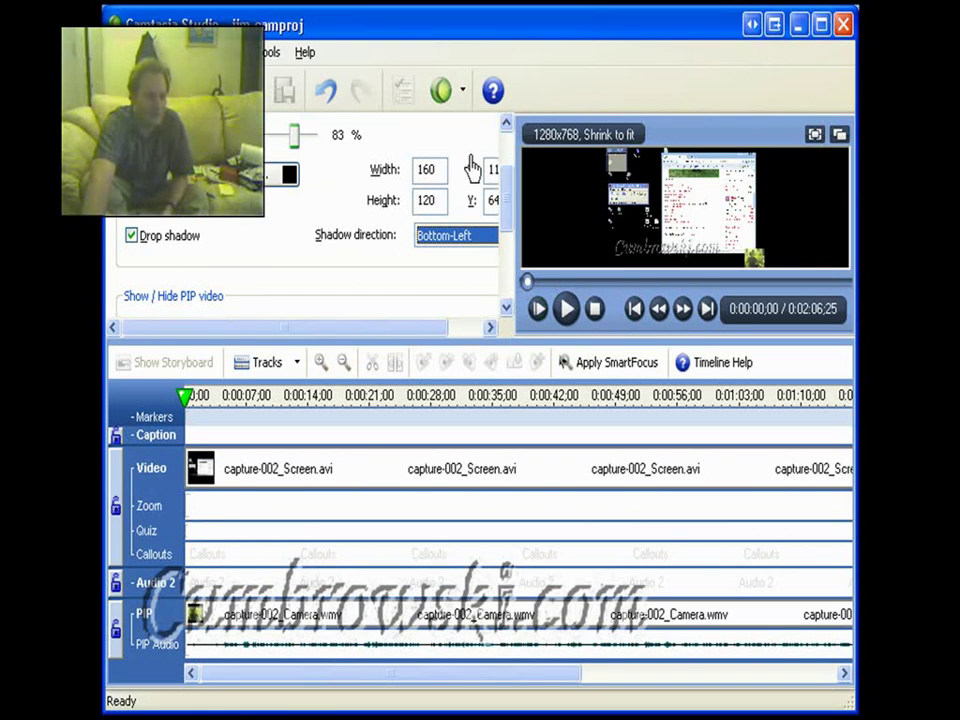
{"action": "left_click", "coordinate": [506, 123]}
{"action": "left_click", "coordinate": [486, 170]}
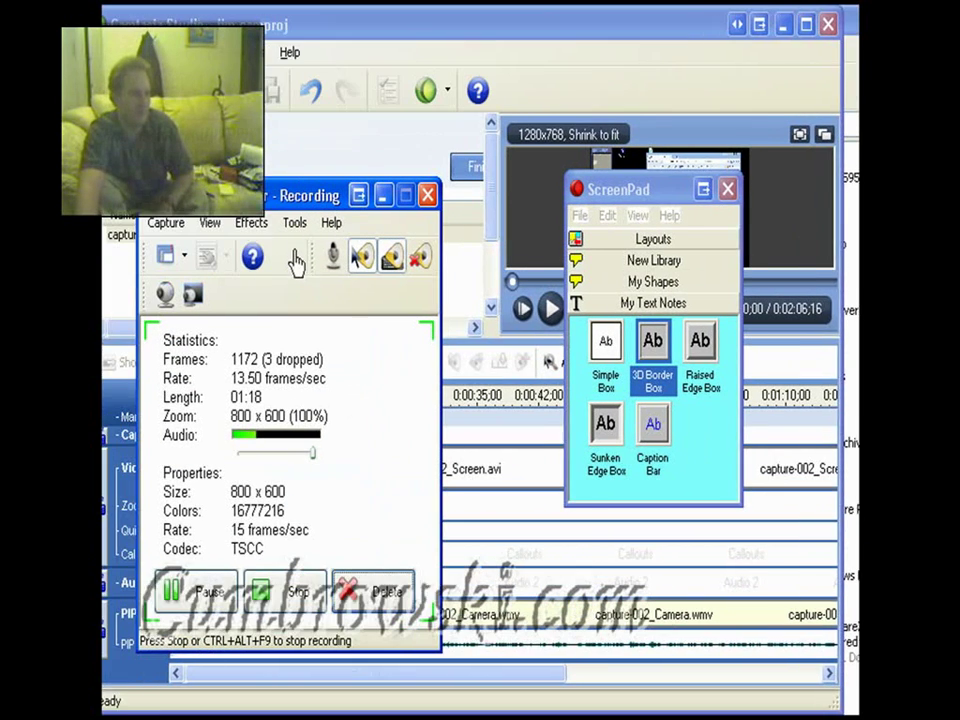
- Browse the Recorder's Effects menu and turn on Cursor > Highlight Cursor & Clicks
{"action": "left_click", "coordinate": [183, 165]}
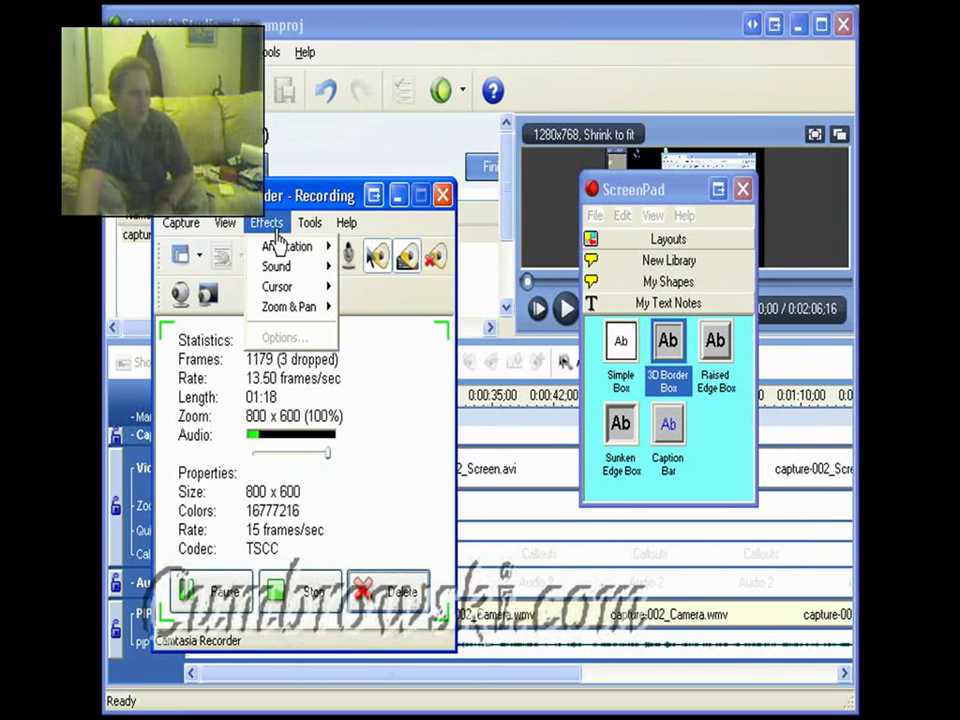
{"action": "mouse_move", "coordinate": [202, 201]}
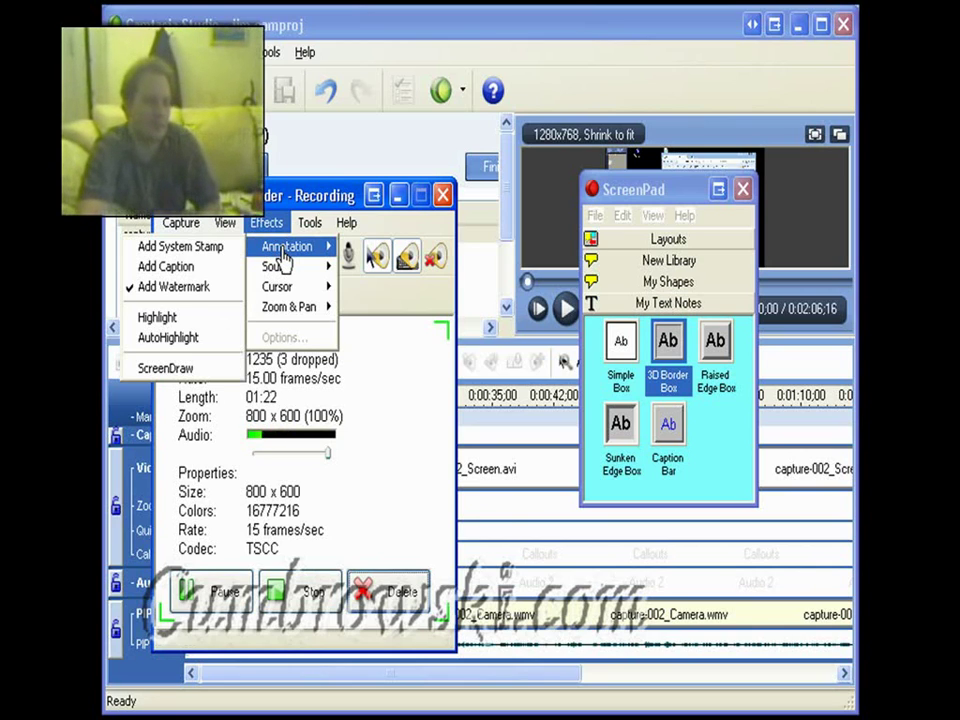
{"action": "mouse_move", "coordinate": [287, 313]}
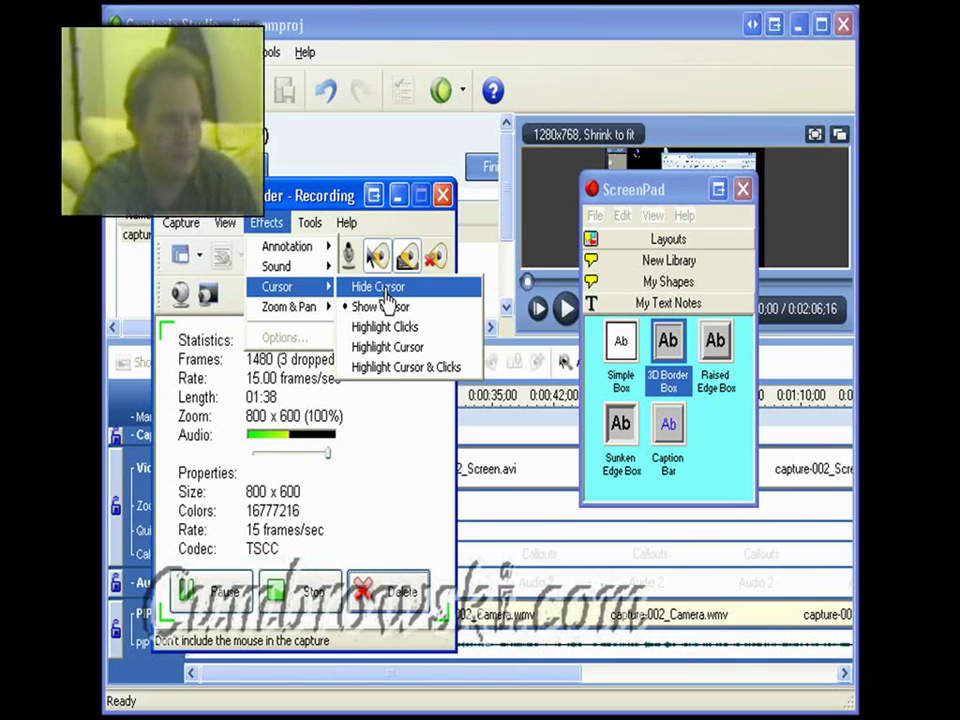
{"action": "left_click", "coordinate": [425, 370]}
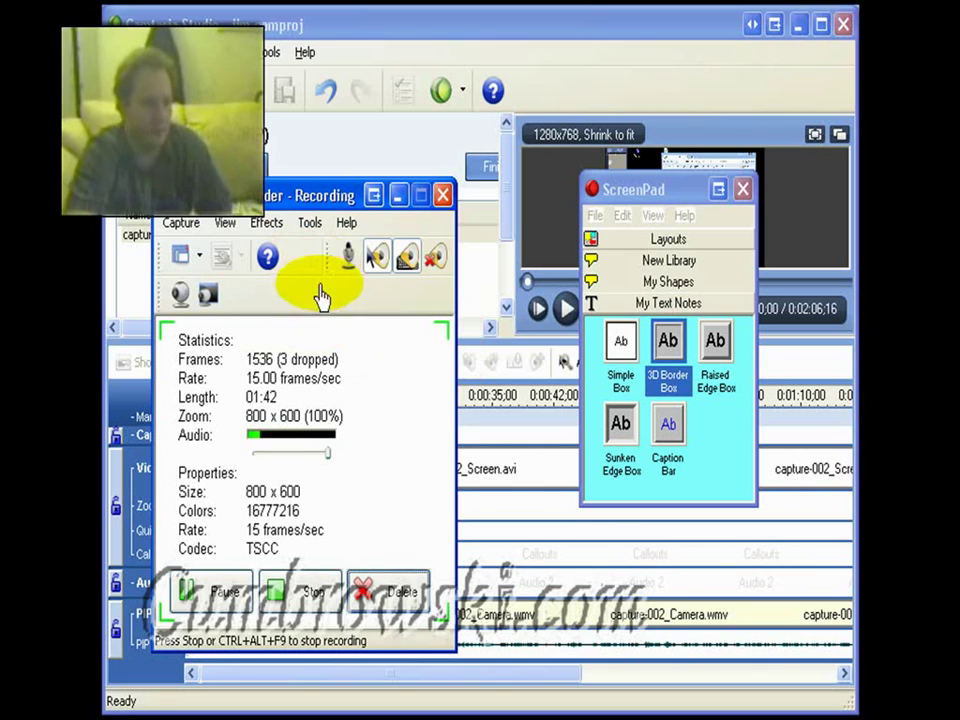
- Turn off Add Watermark under the Recorder's Effects menu
{"action": "left_click", "coordinate": [620, 195]}
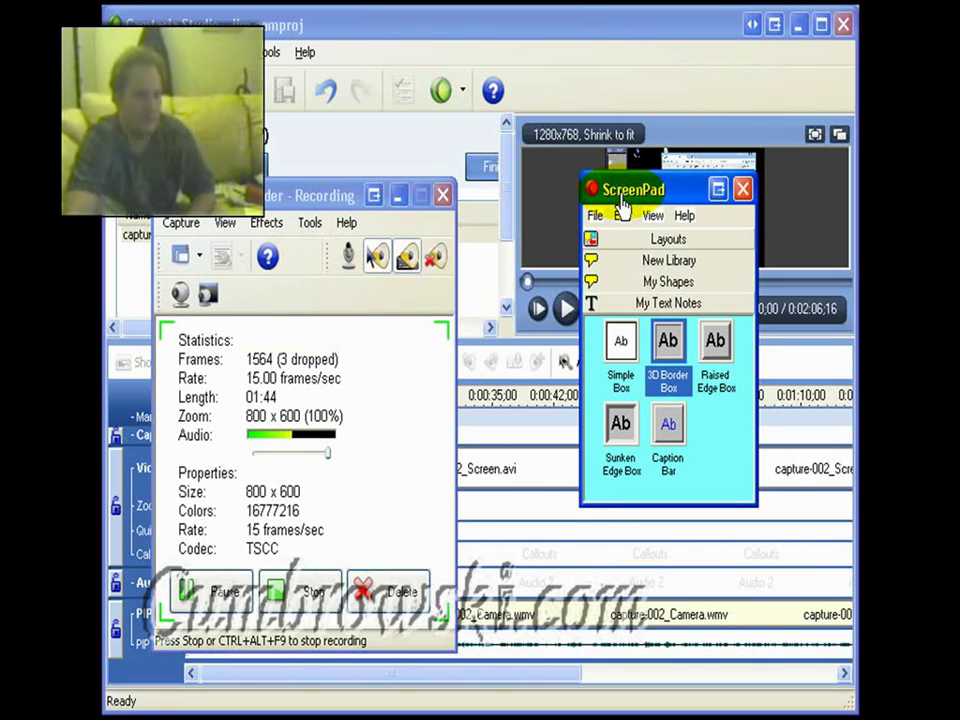
{"action": "left_click", "coordinate": [262, 223]}
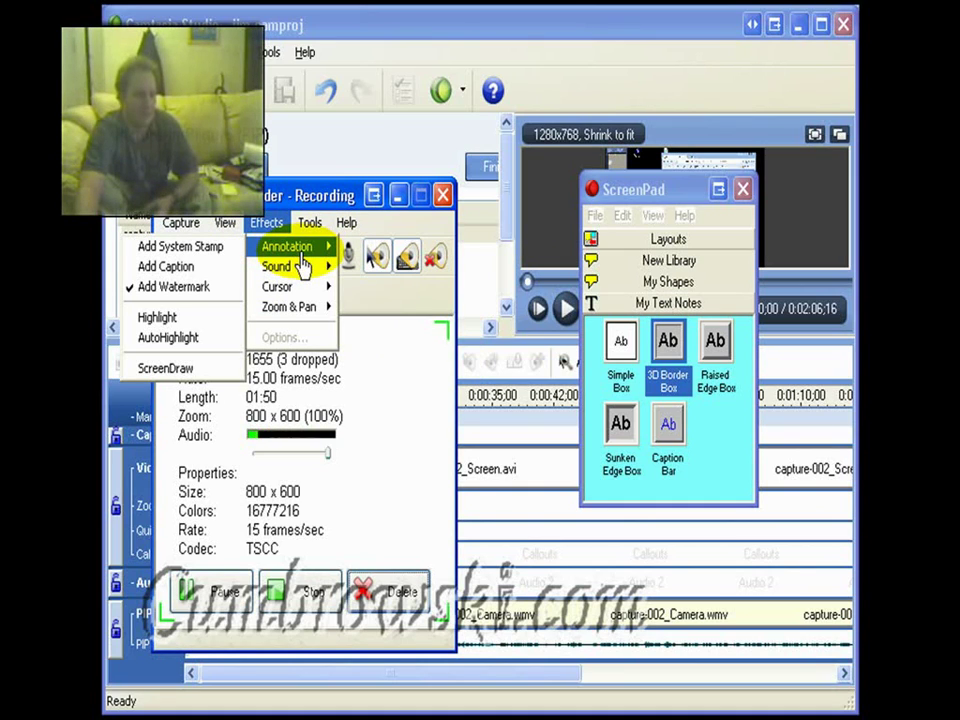
{"action": "left_click", "coordinate": [200, 288]}
- Turn on Effects > Annotation > AutoHighlight for automatic window highlighting
{"action": "left_click", "coordinate": [266, 222]}
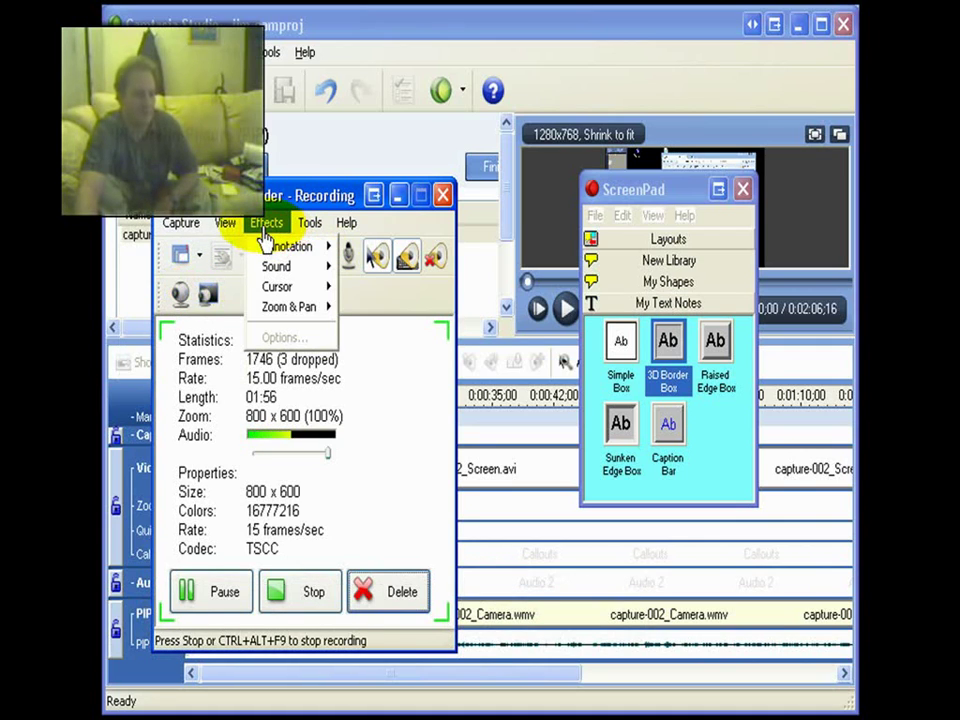
{"action": "mouse_move", "coordinate": [225, 222]}
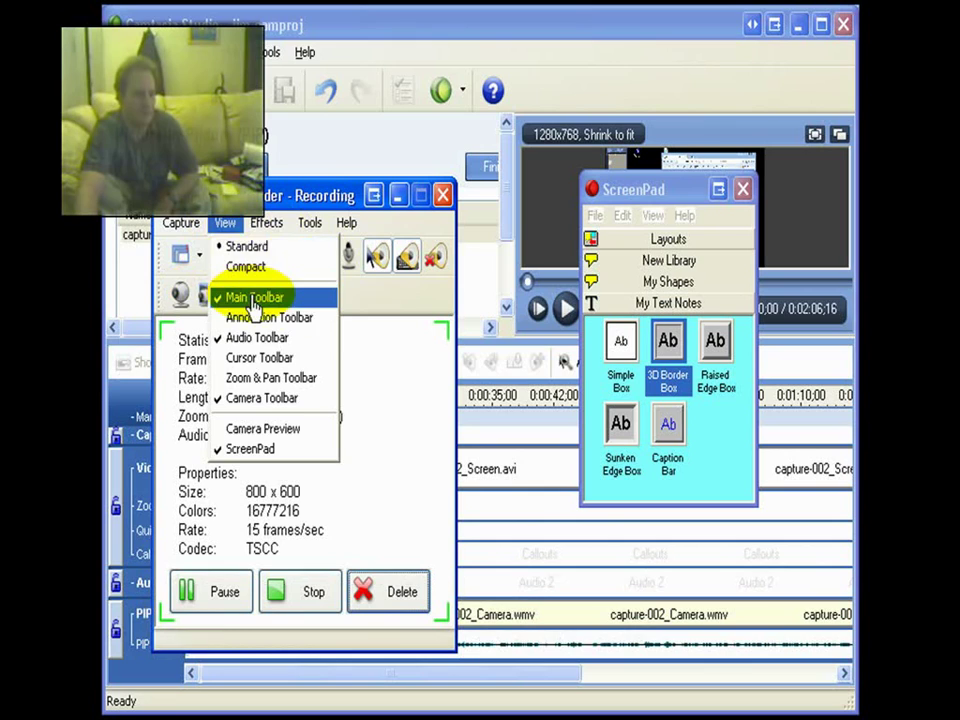
{"action": "mouse_move", "coordinate": [266, 222]}
{"action": "mouse_move", "coordinate": [285, 246]}
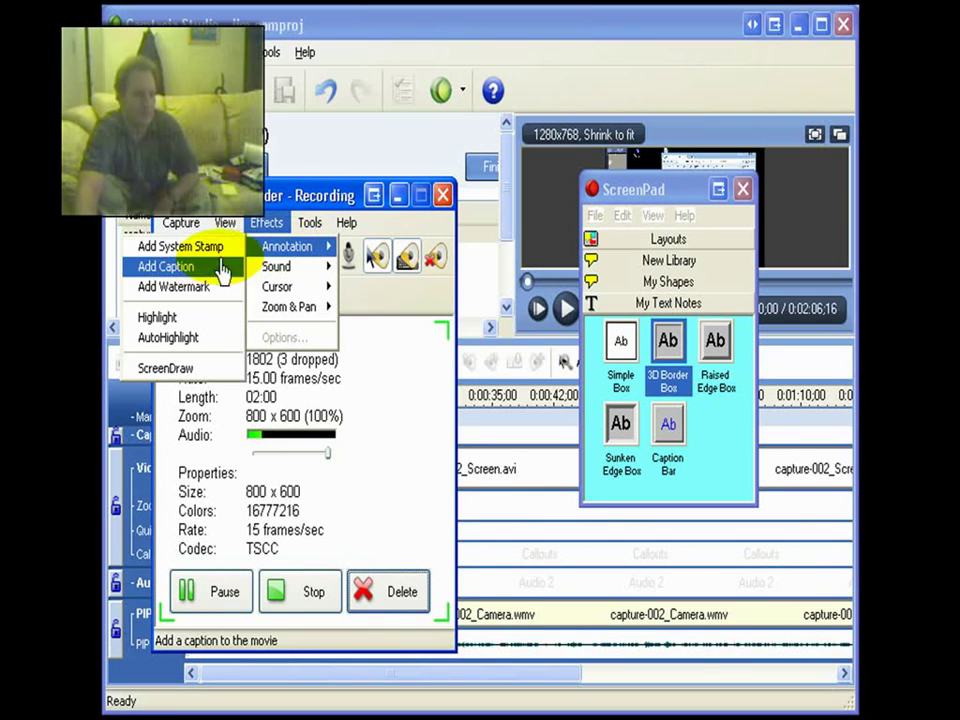
{"action": "left_click", "coordinate": [195, 336]}
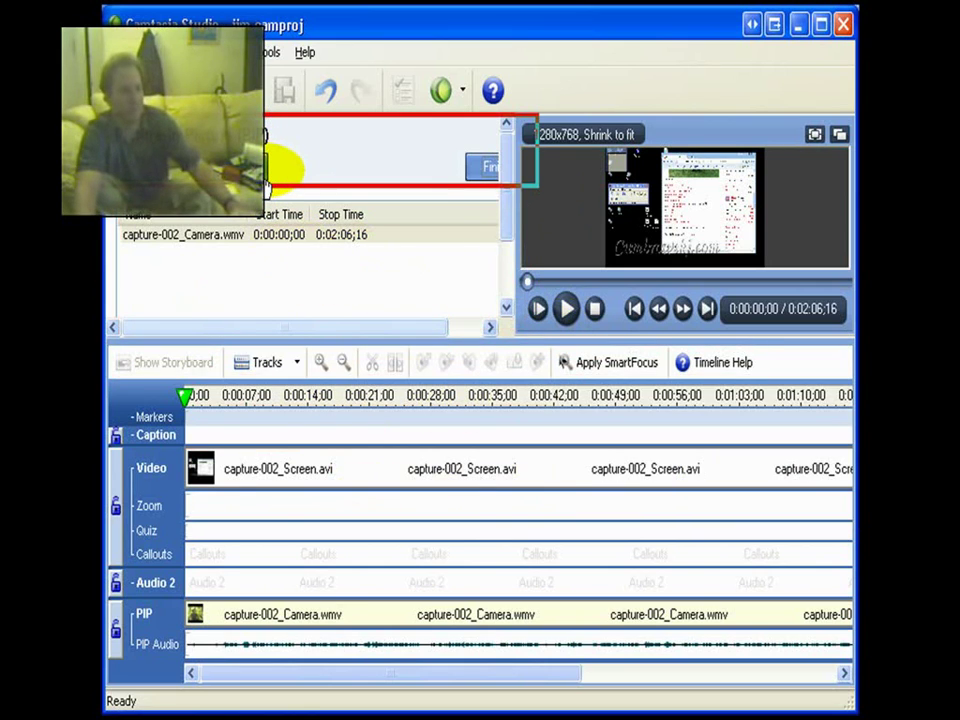
- Return to the Recorder and ScreenPad and show the My Shapes callout library
{"action": "key", "text": "alt+Tab"}
{"action": "key", "text": "alt+Tab"}
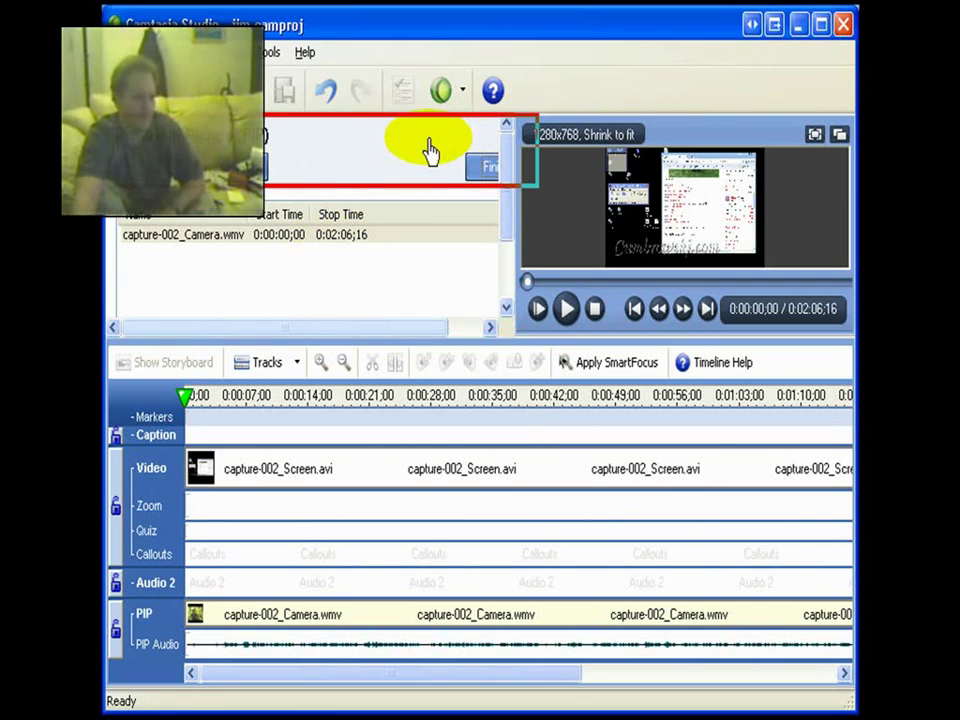
{"action": "key", "text": "alt+Tab"}
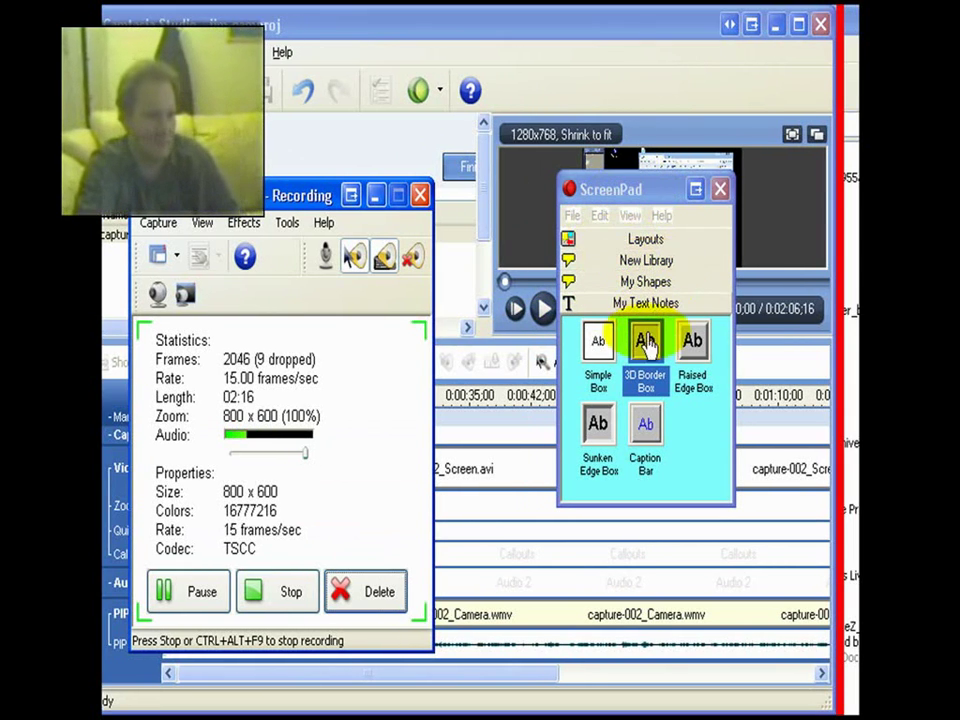
{"action": "left_click", "coordinate": [646, 281]}
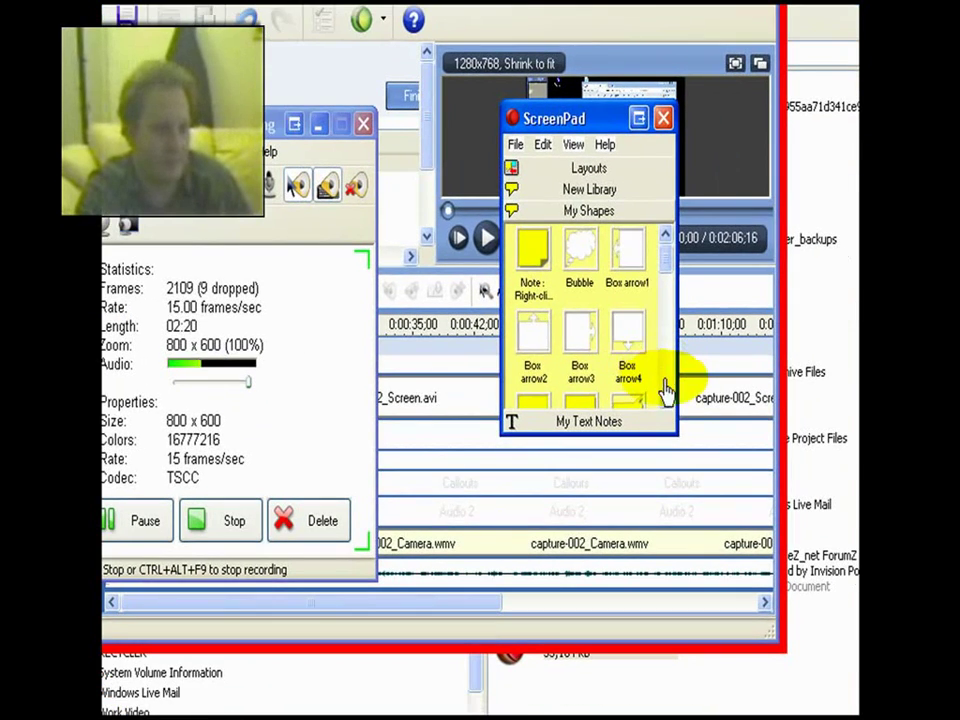
- Place a Curved Callout2 on screen reading 'Hello this is a test'
{"action": "scroll", "coordinate": [664, 394], "scroll_direction": "down", "scroll_amount": 5}
{"action": "left_click", "coordinate": [580, 302]}
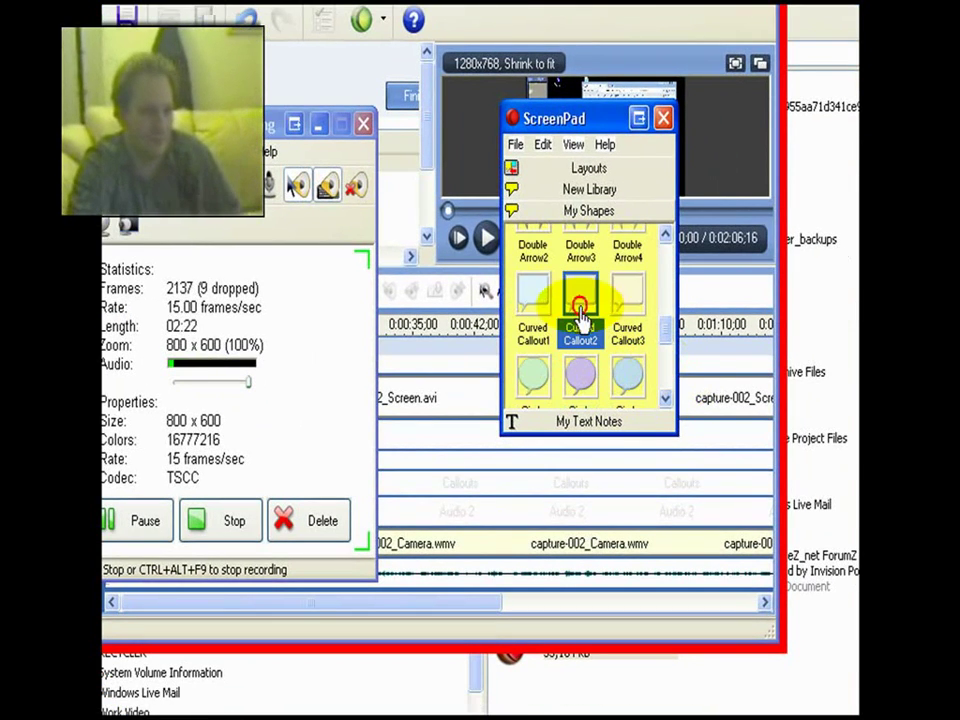
{"action": "left_click_drag", "start_coordinate": [580, 310], "coordinate": [381, 204]}
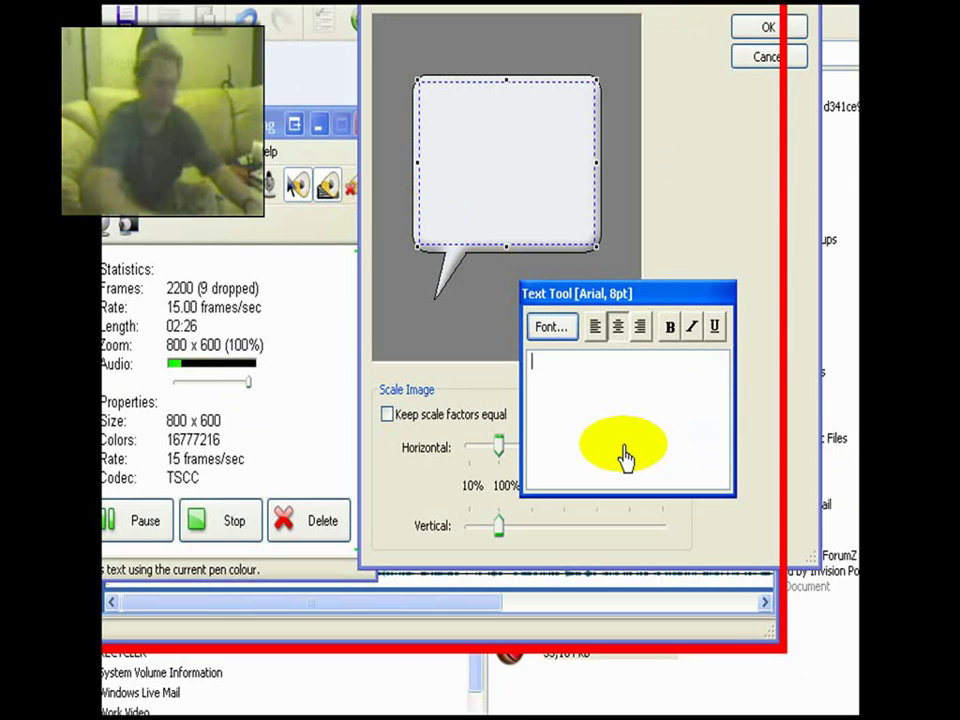
{"action": "type", "text": "Hello this is a "}
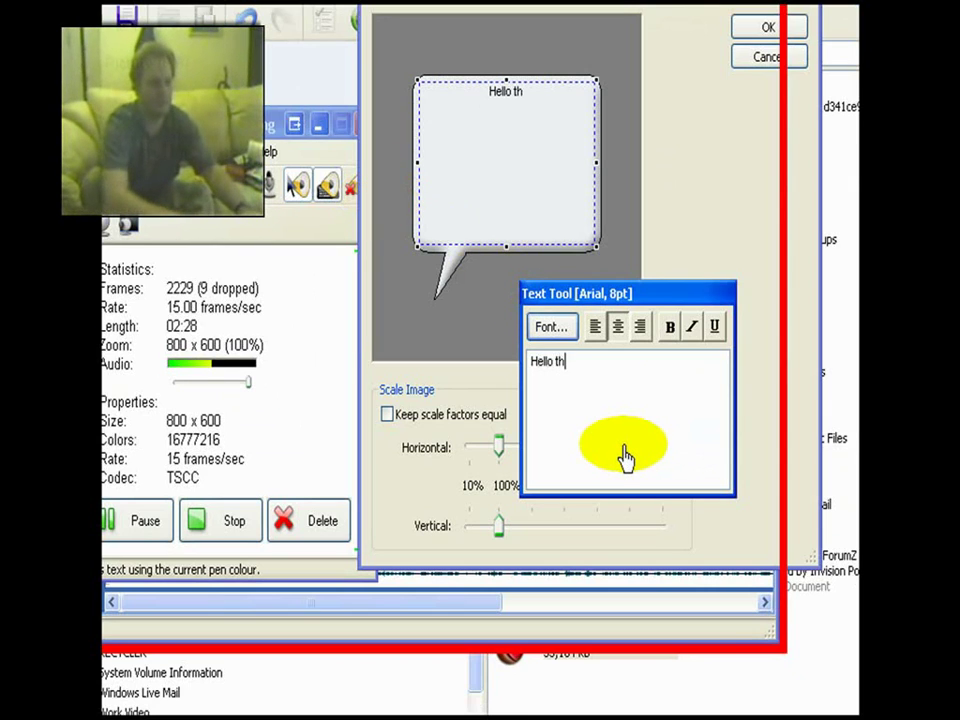
{"action": "type", "text": "test"}
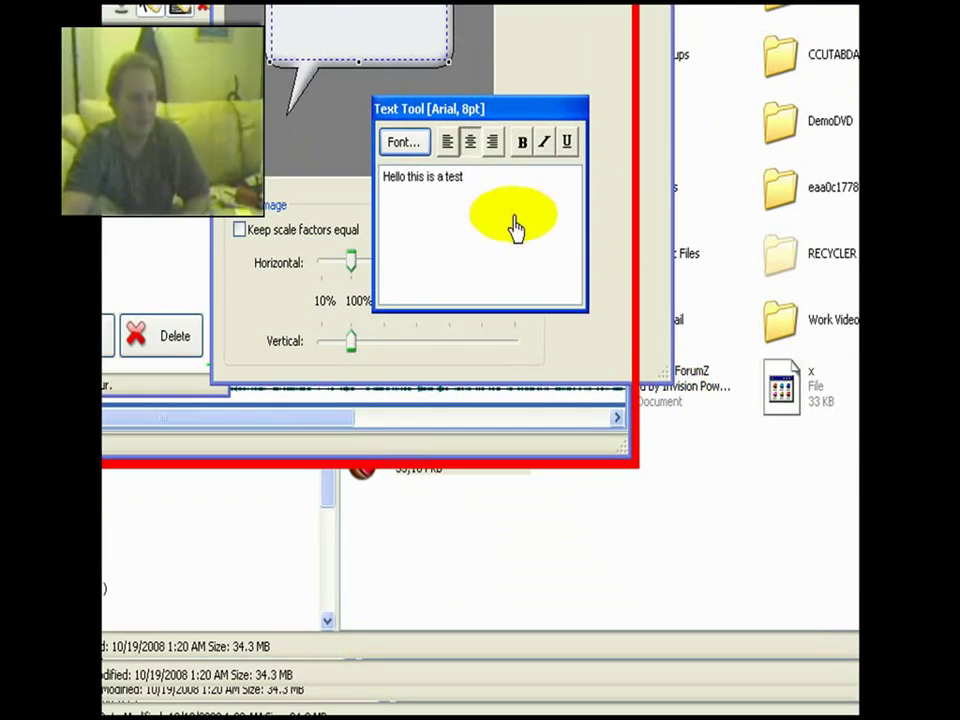
- Format the callout text as bold italic Arial Unicode MS at 16 pt
{"action": "left_click_drag", "start_coordinate": [514, 225], "coordinate": [254, 157]}
{"action": "left_click", "coordinate": [402, 152]}
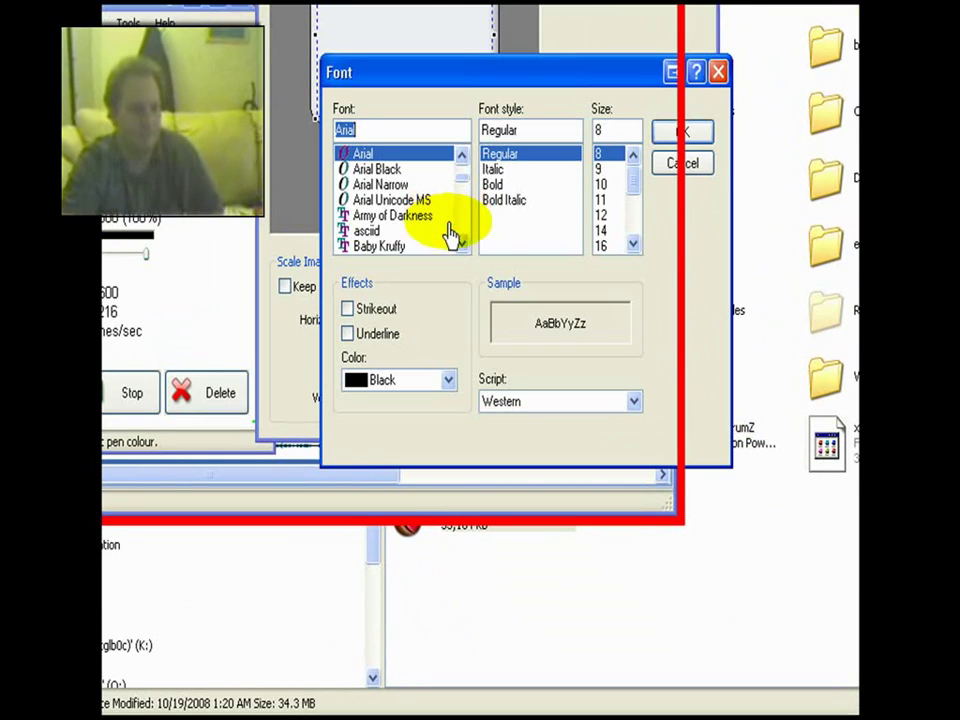
{"action": "left_click", "coordinate": [505, 200]}
{"action": "left_click", "coordinate": [376, 231]}
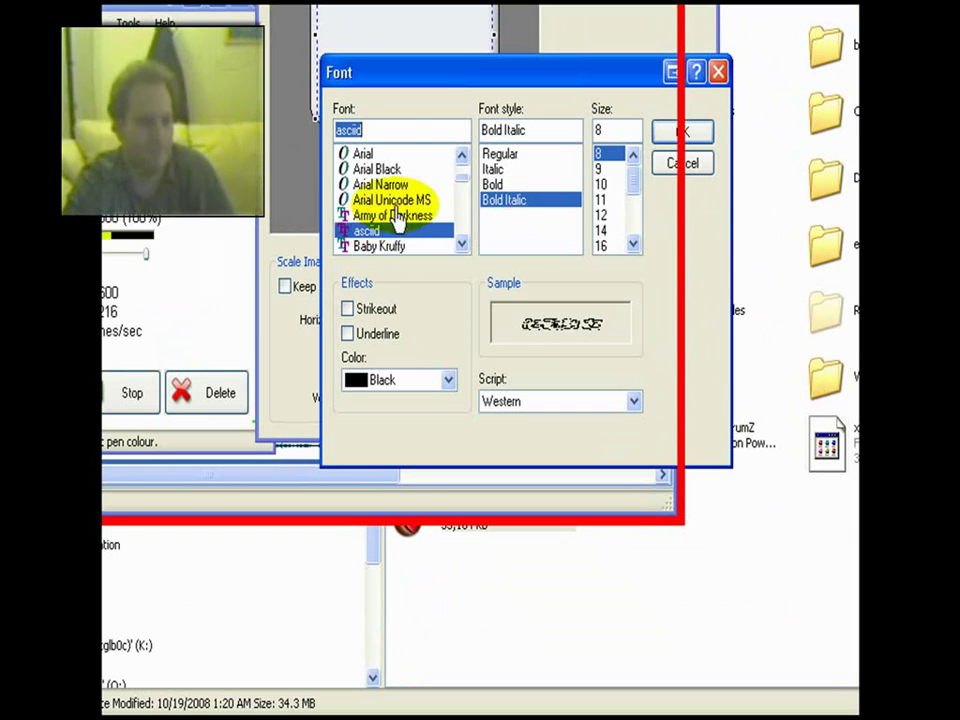
{"action": "left_click", "coordinate": [390, 201]}
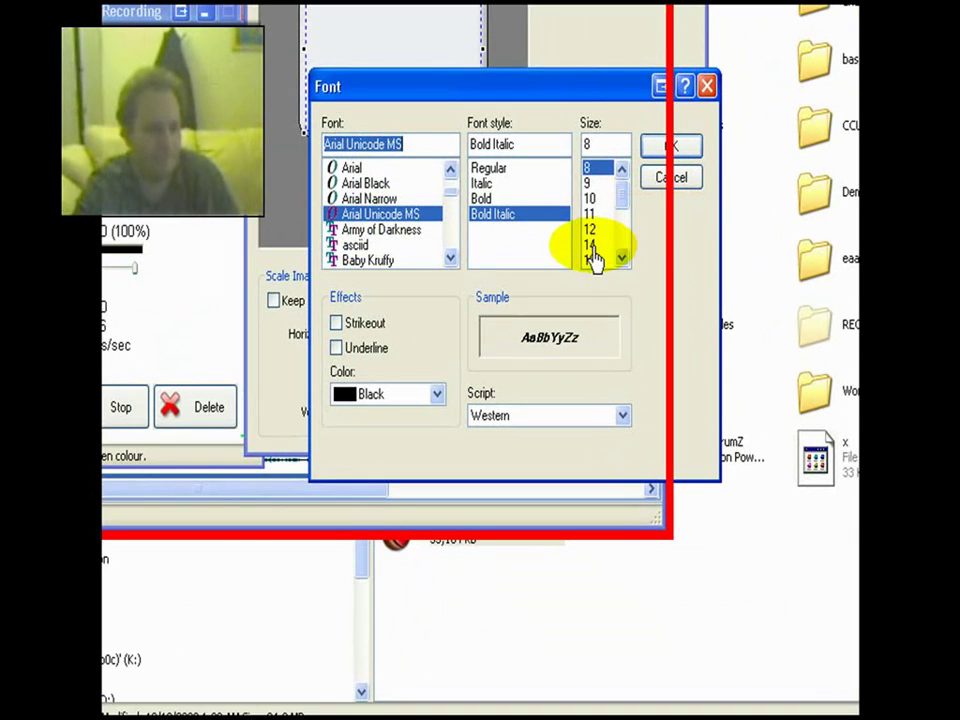
{"action": "left_click", "coordinate": [594, 258]}
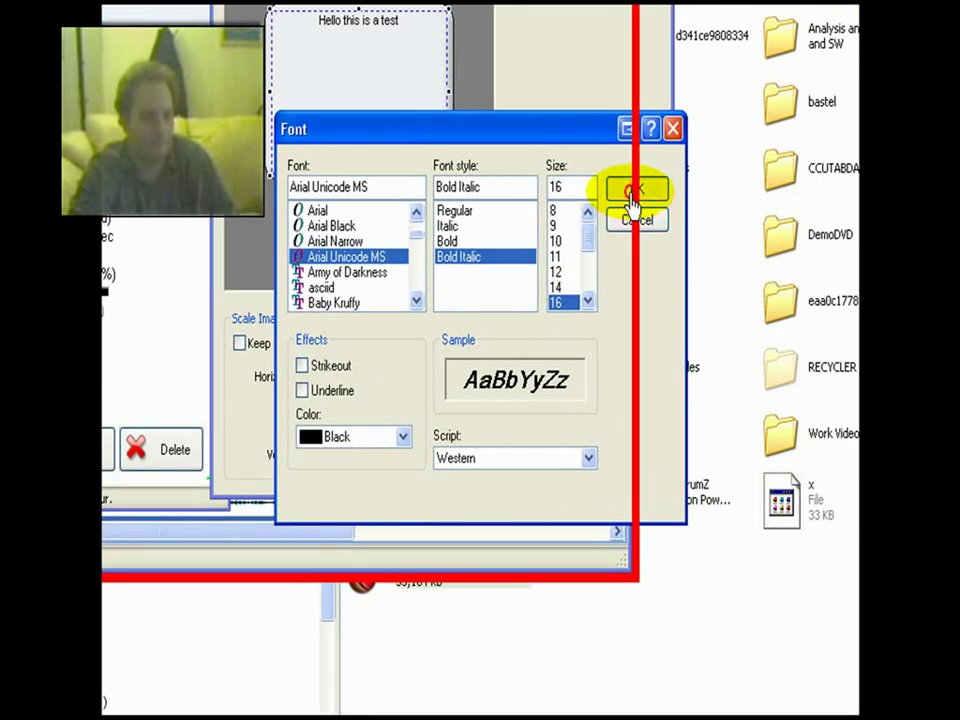
{"action": "left_click", "coordinate": [671, 145]}
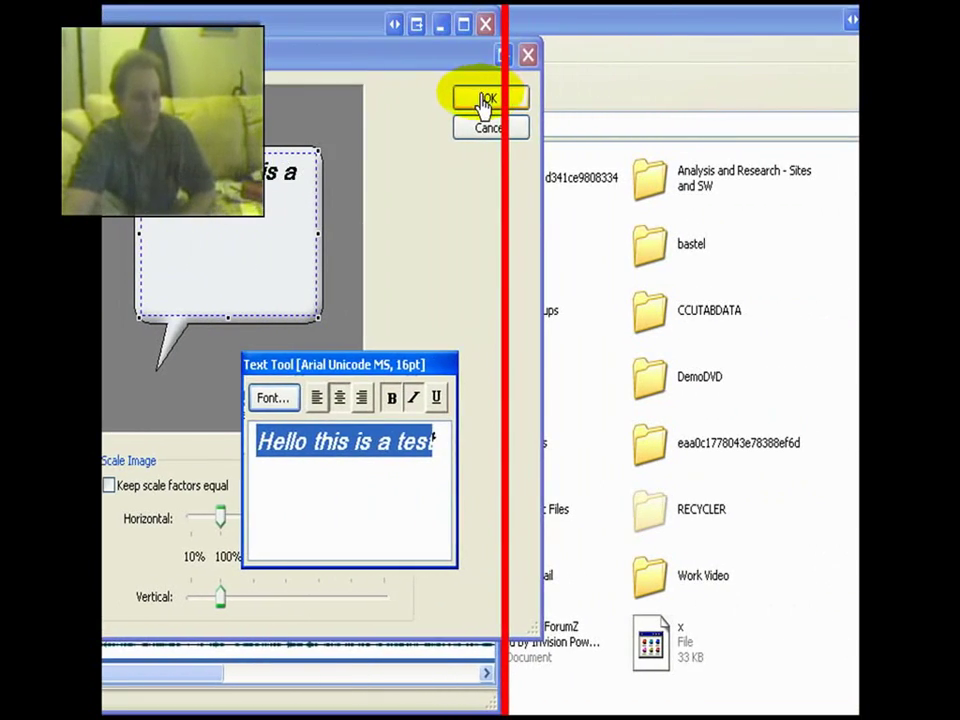
- Close the test callout and then close the ScreenPad panel
{"action": "left_click", "coordinate": [484, 103]}
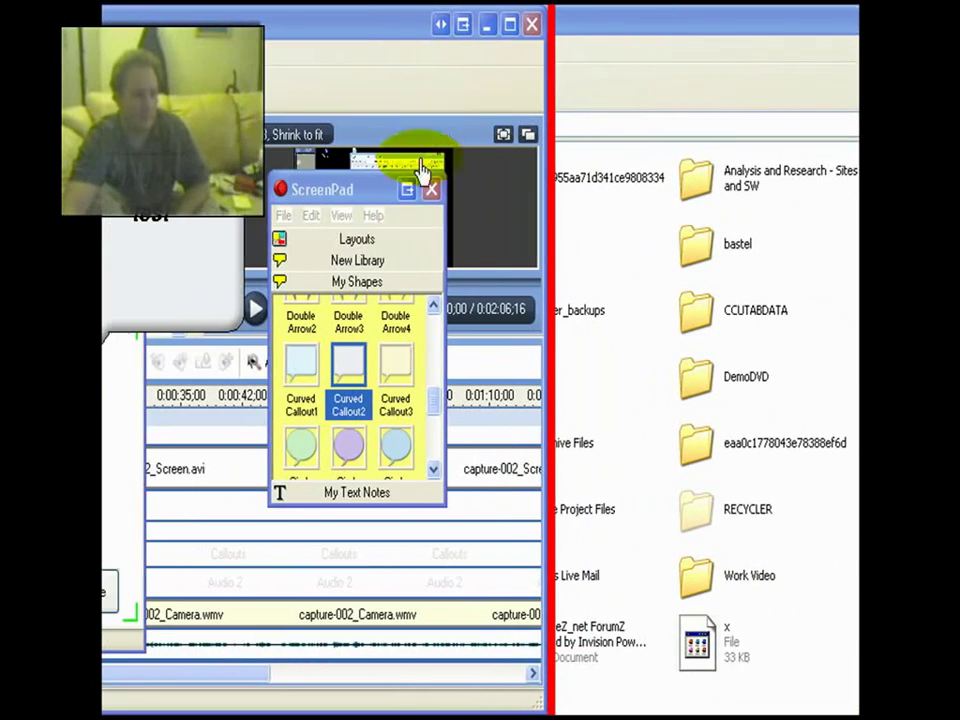
{"action": "right_click", "coordinate": [306, 205]}
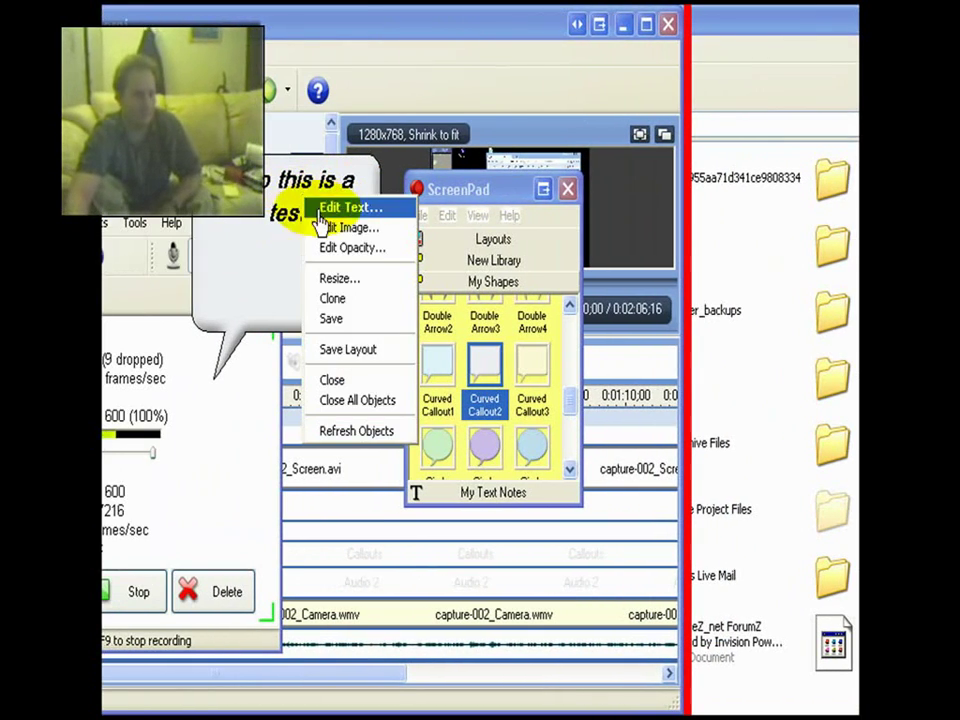
{"action": "left_click", "coordinate": [345, 380]}
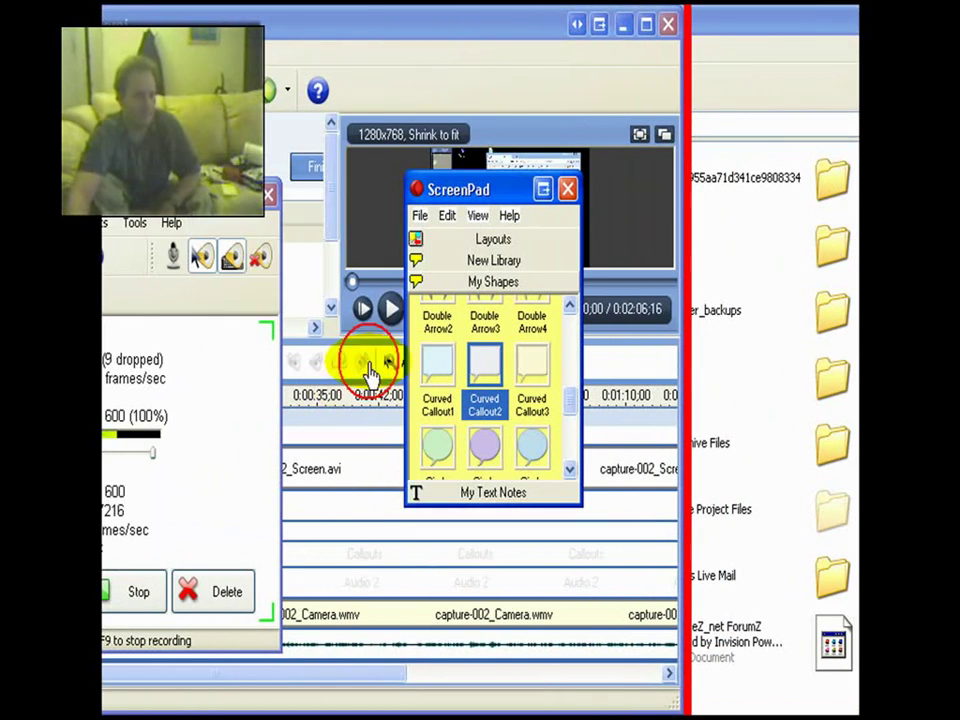
{"action": "left_click", "coordinate": [566, 195]}
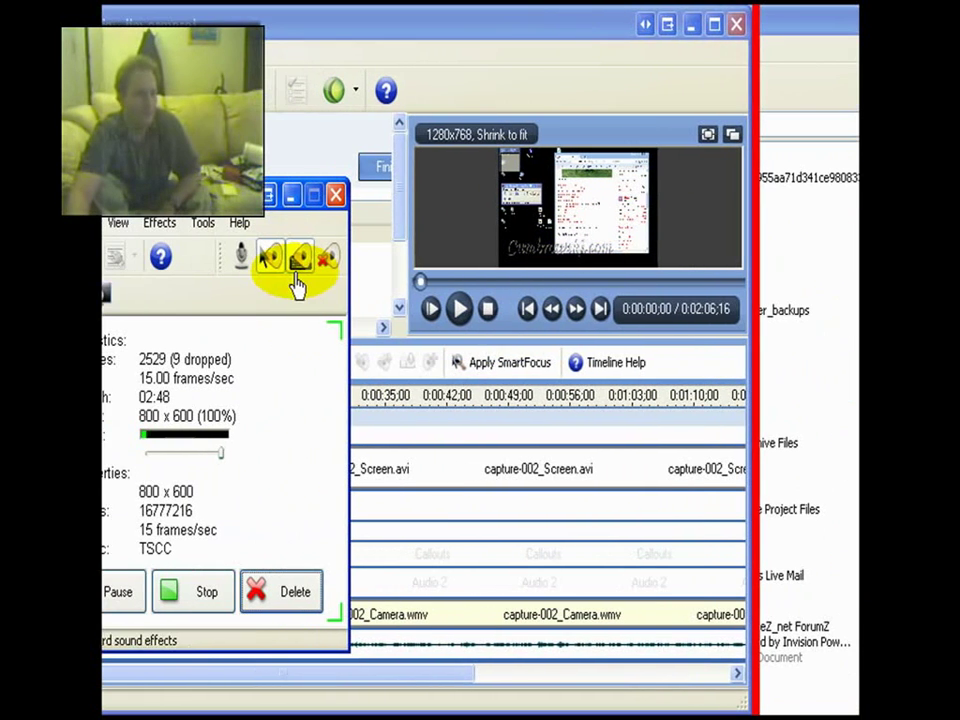